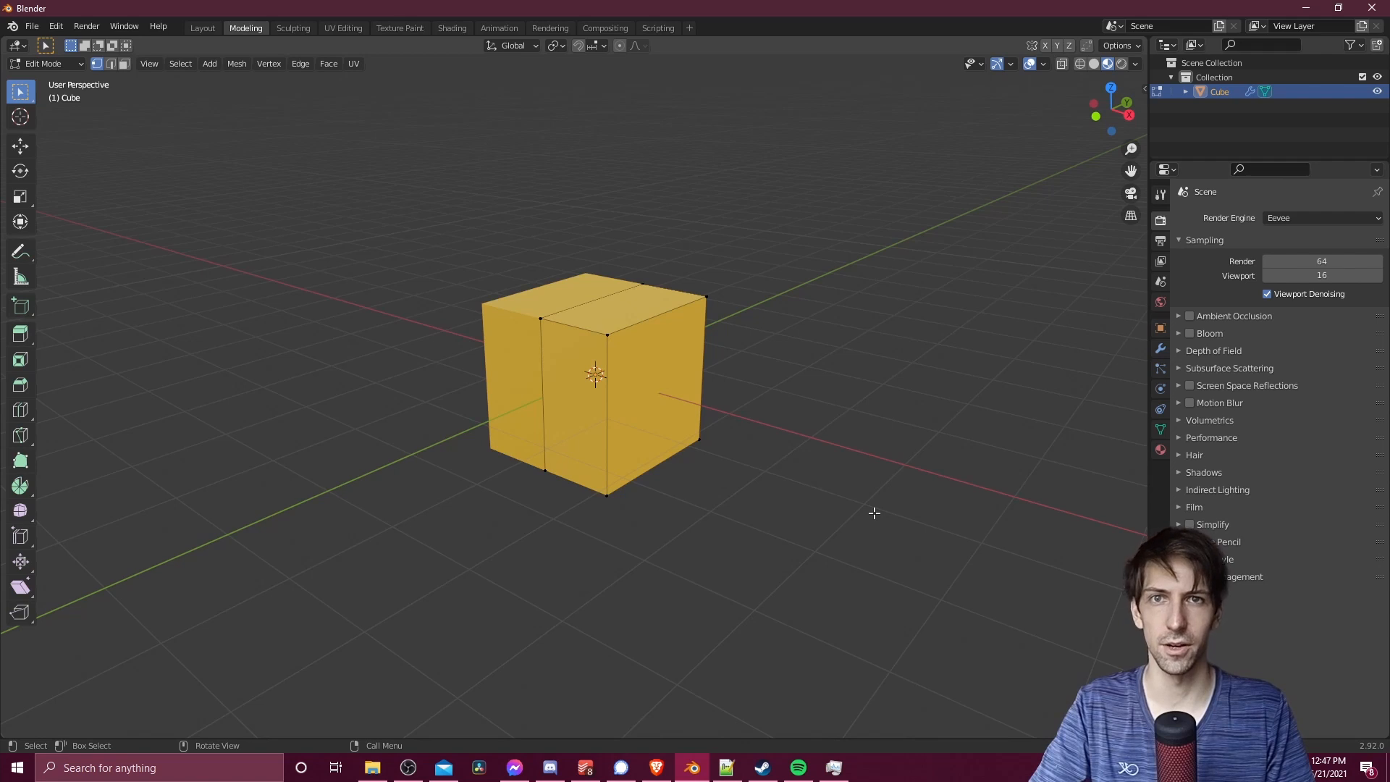
# - Leave mesh editing, switch to the Animation workspace, and auto-key the cube at its original scale on frame 1
pyautogui.press('Tab')
pyautogui.moveTo(674, 312); pyautogui.dragTo(640, 283, button='middle')
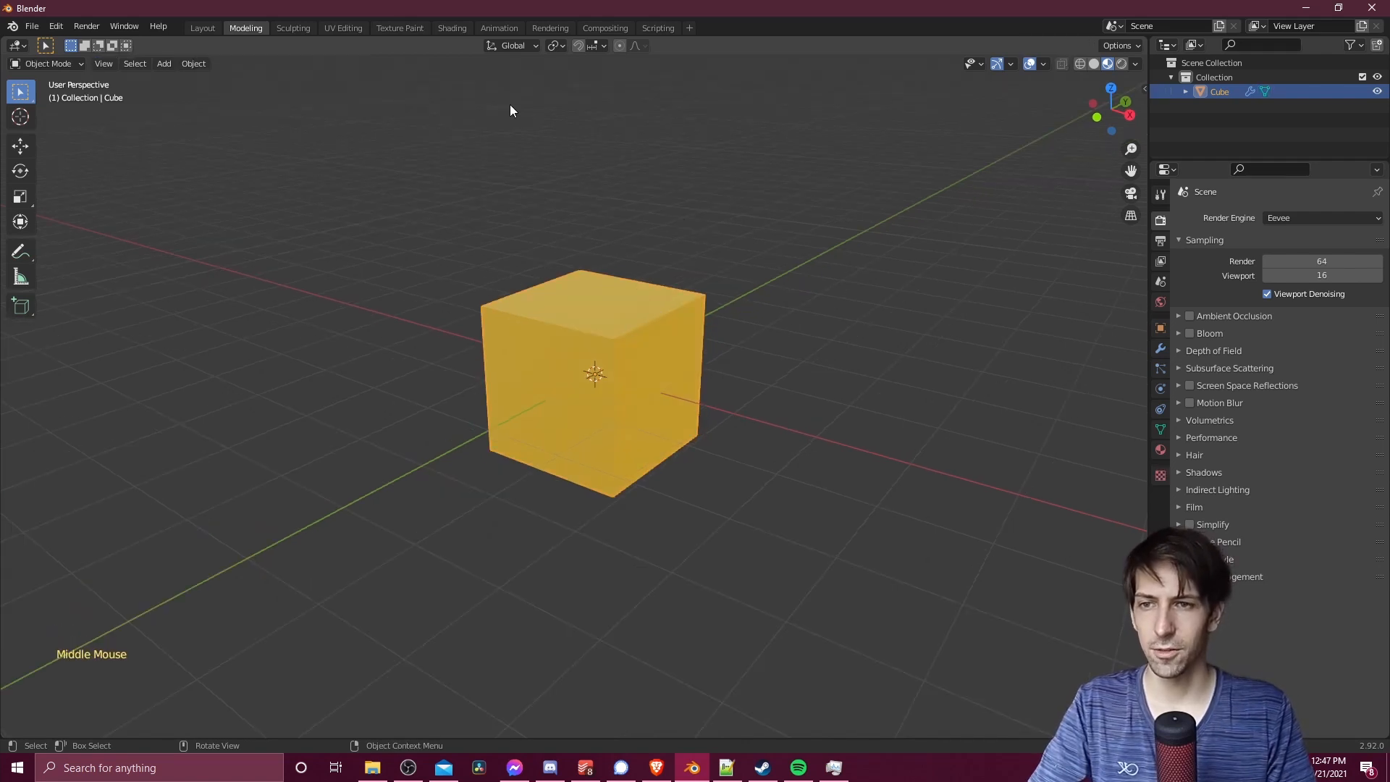
pyautogui.click(501, 28)
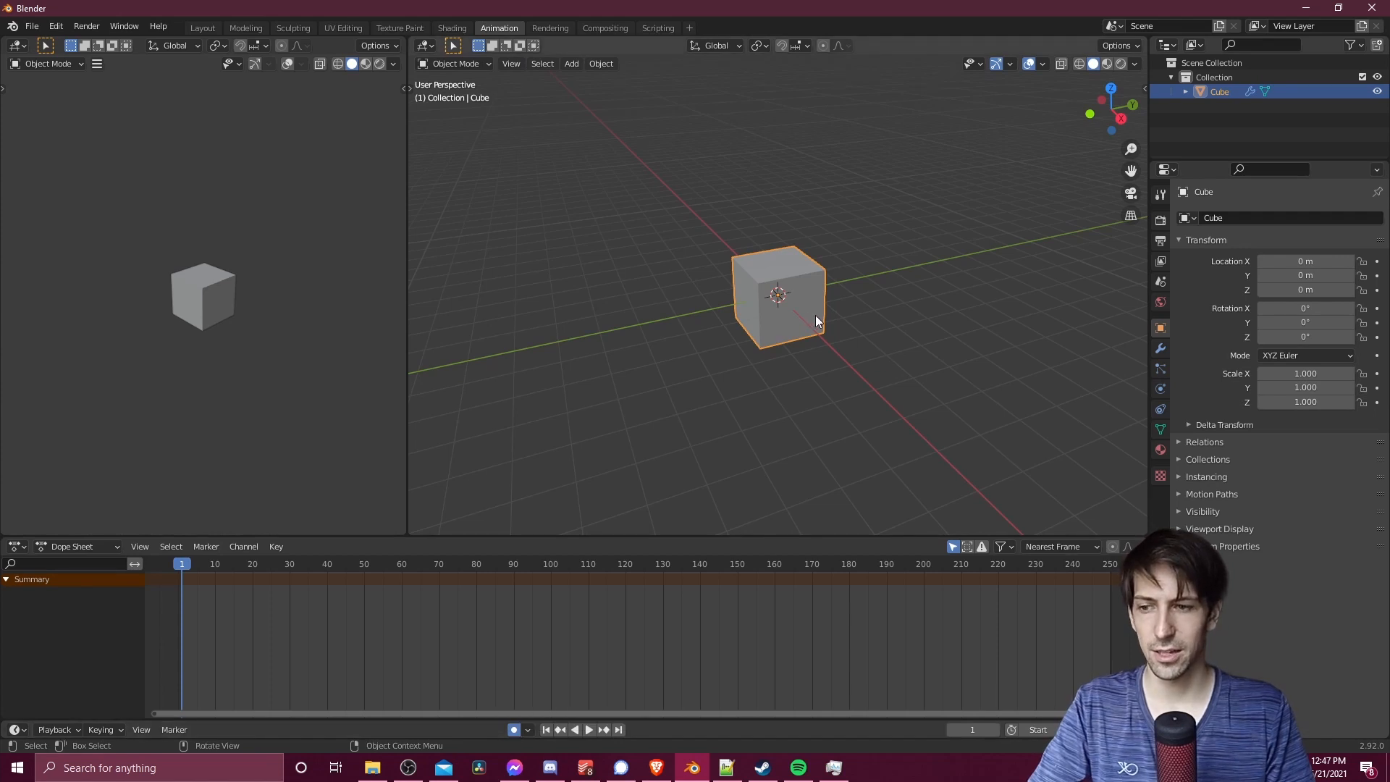
pyautogui.press('s')
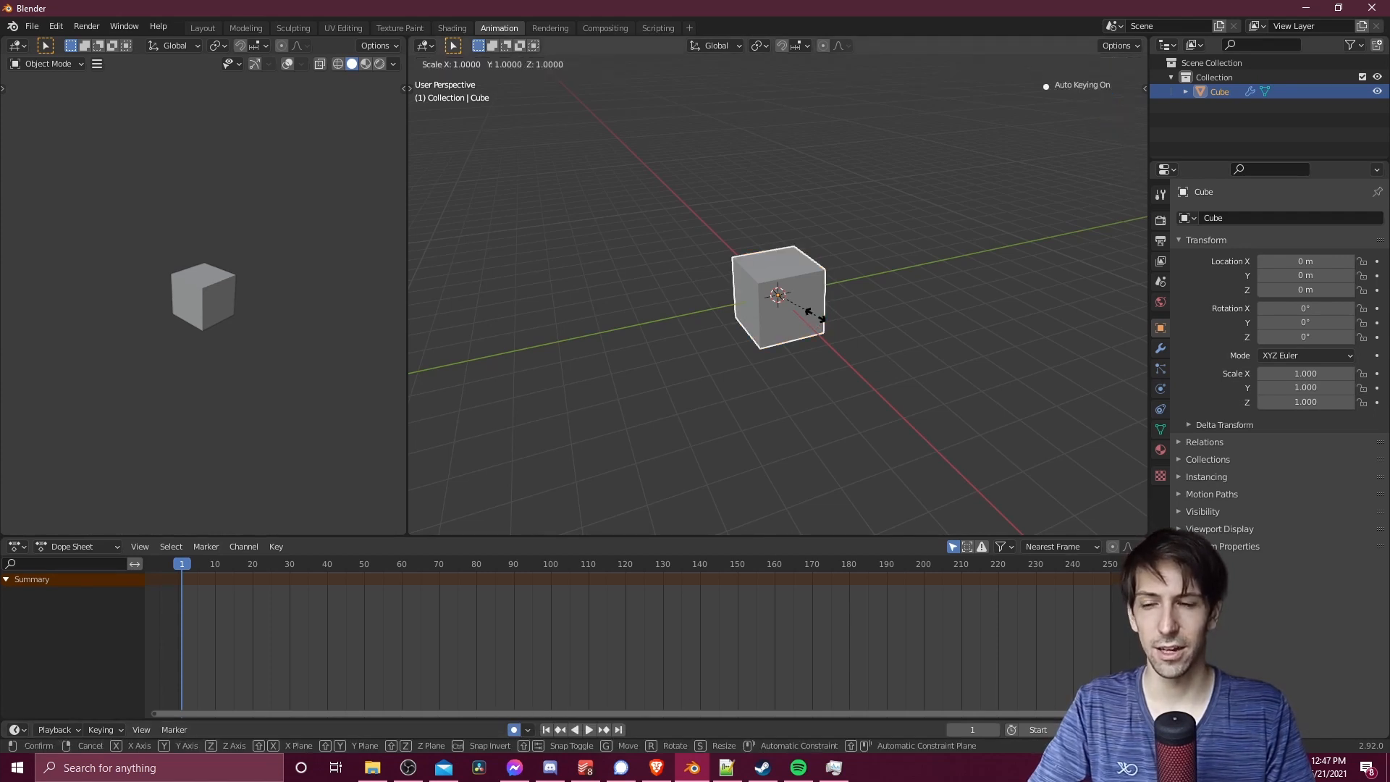
pyautogui.click(818, 316)
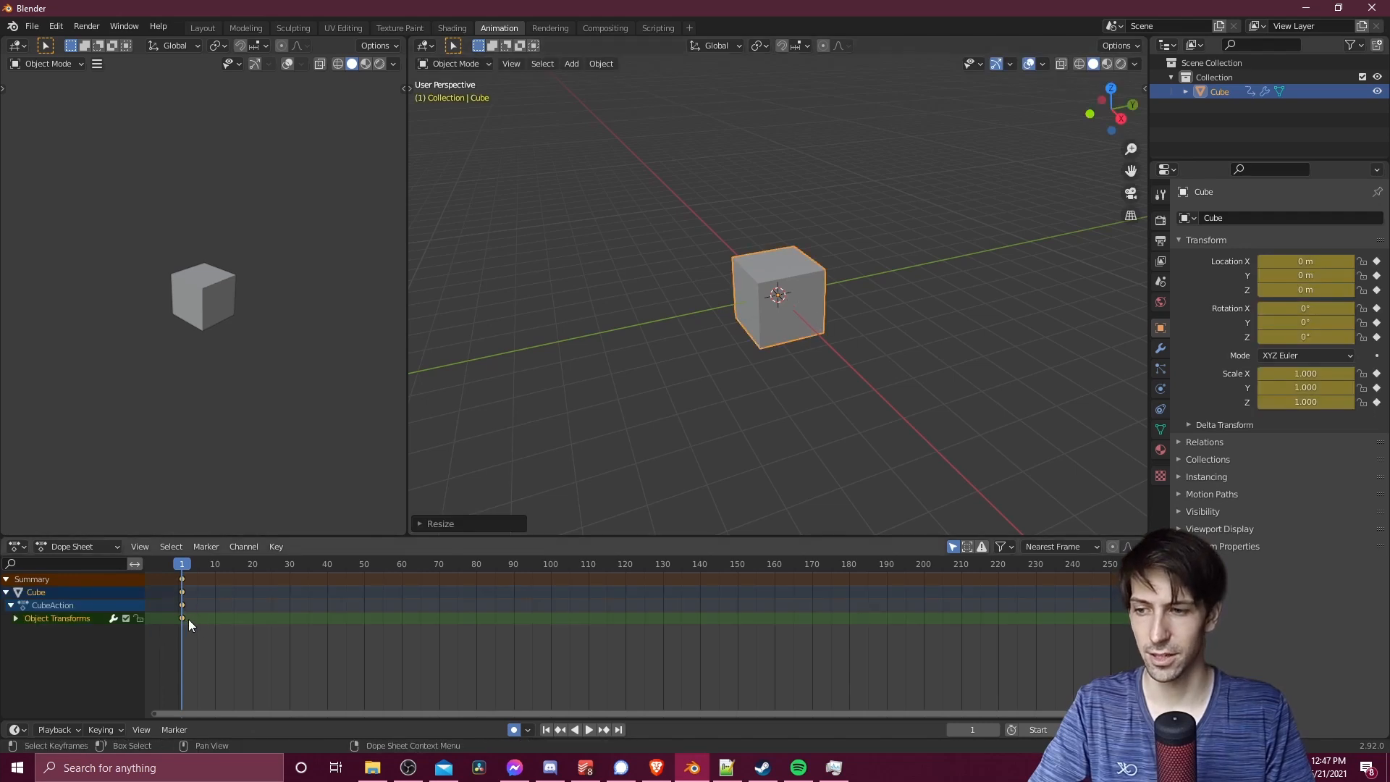
# - Scale the cube by 3 on all axes at frame 90 with auto keying on
pyautogui.click(513, 565)
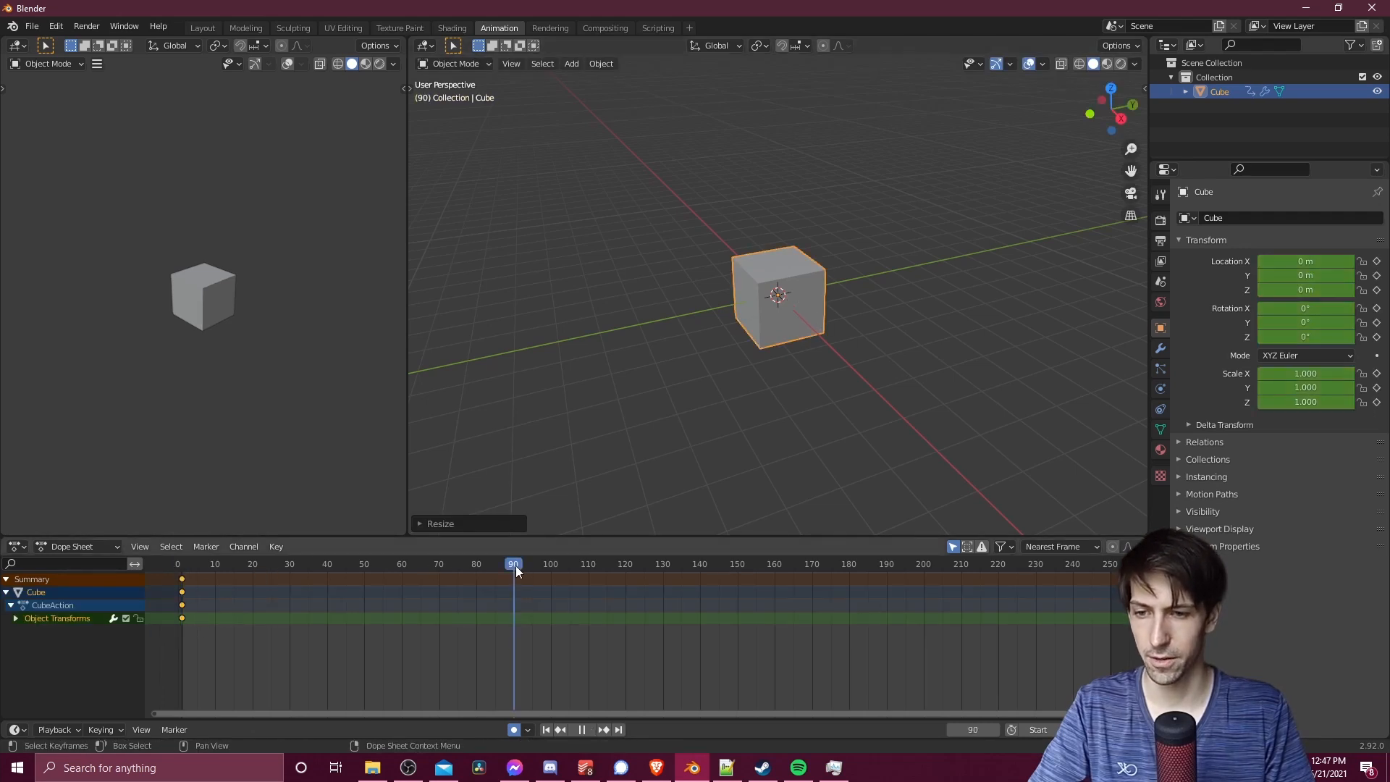
pyautogui.write('s')
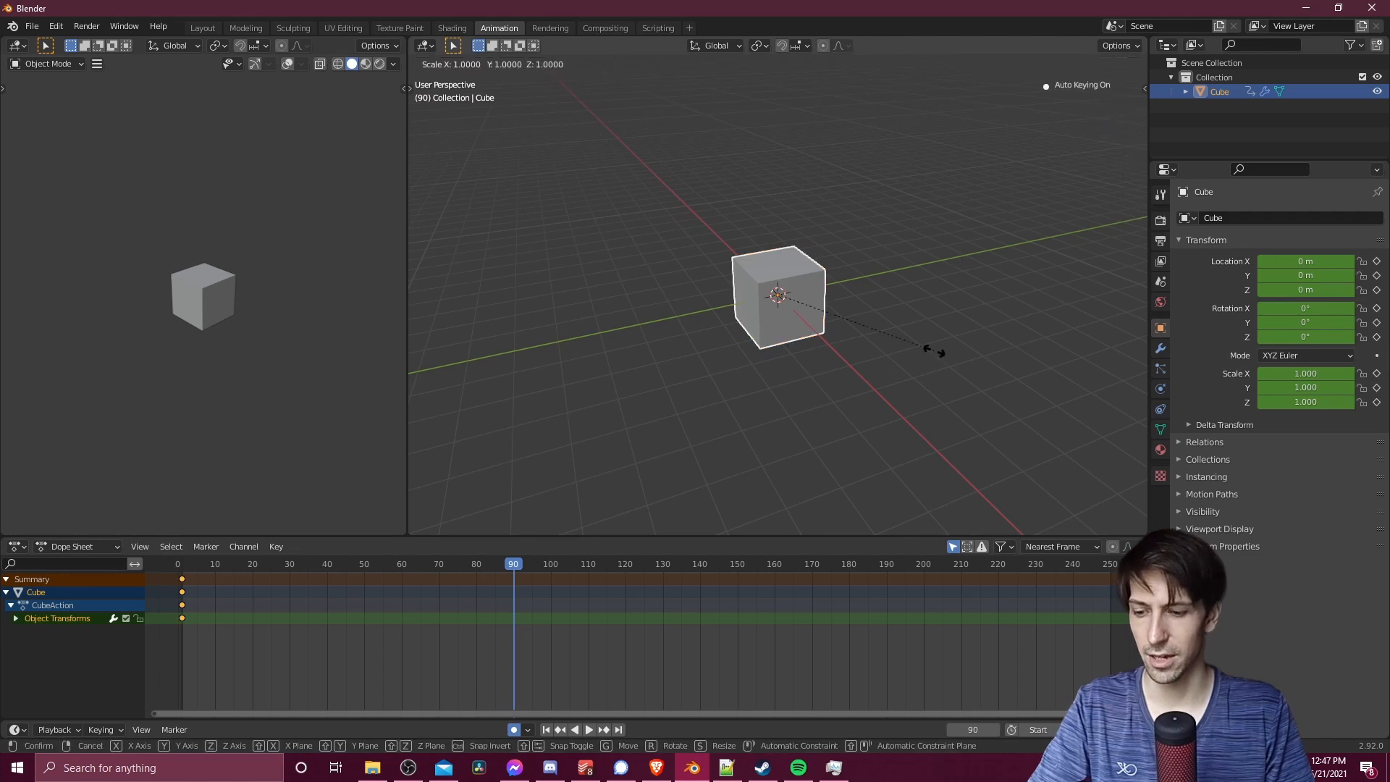
pyautogui.write('3')
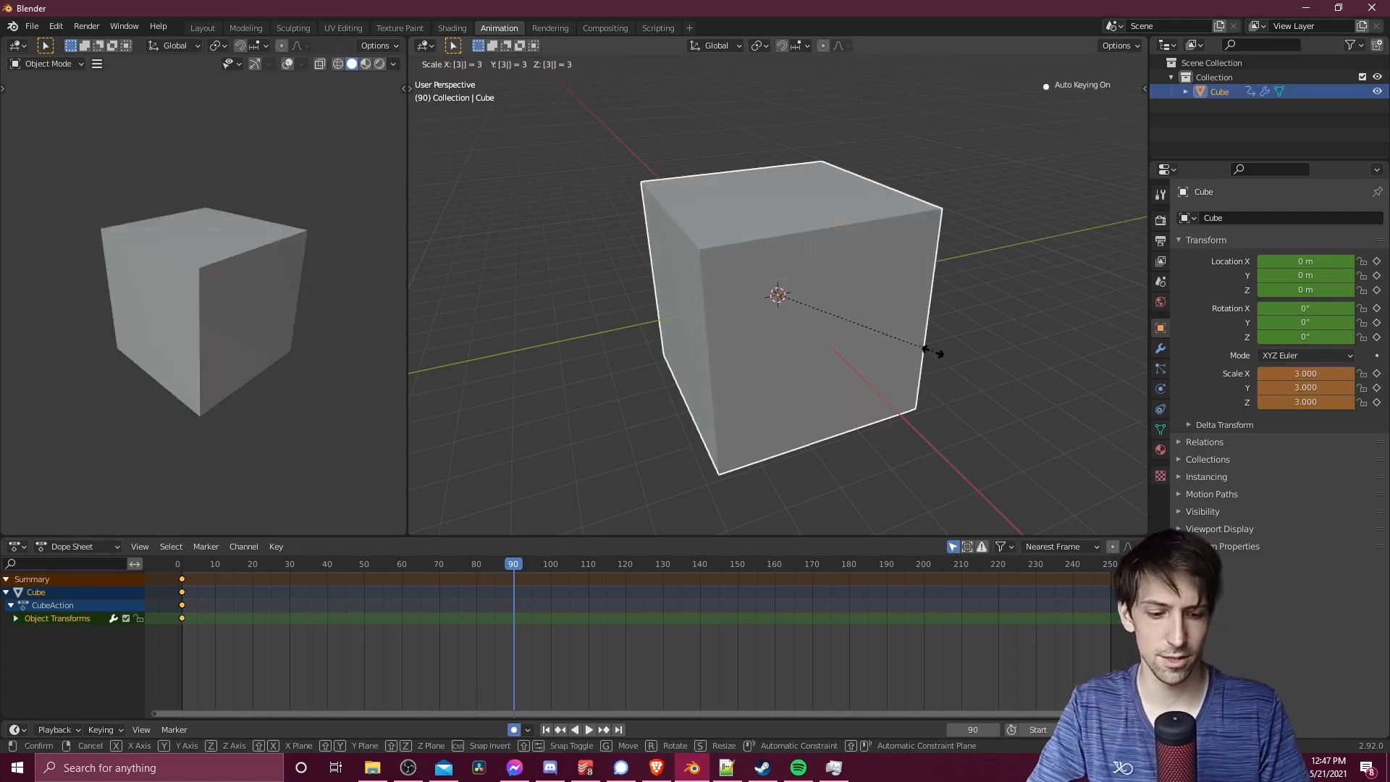
pyautogui.press('Return')
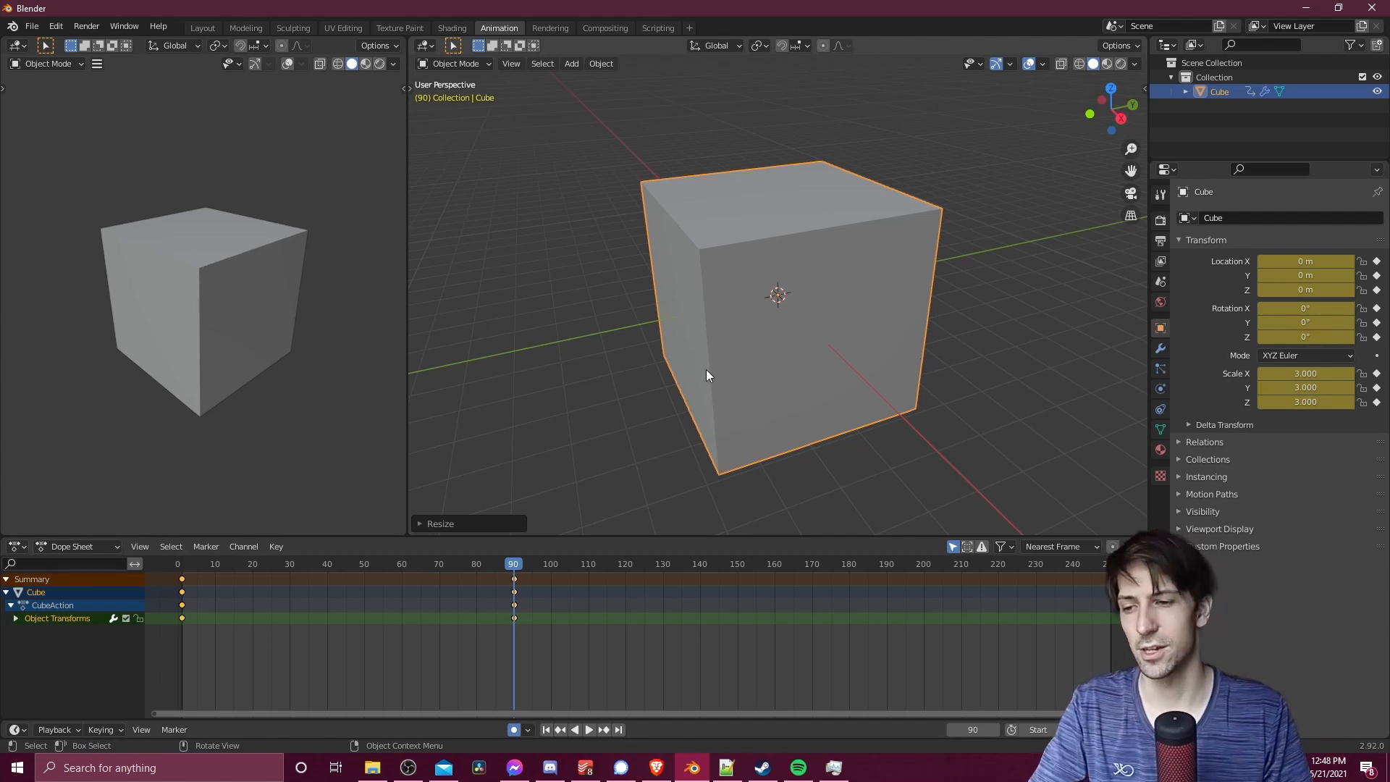
# - Play the cube's scaling animation from its start to about frame 90, then stop playback
pyautogui.click(180, 566)
pyautogui.press('space')
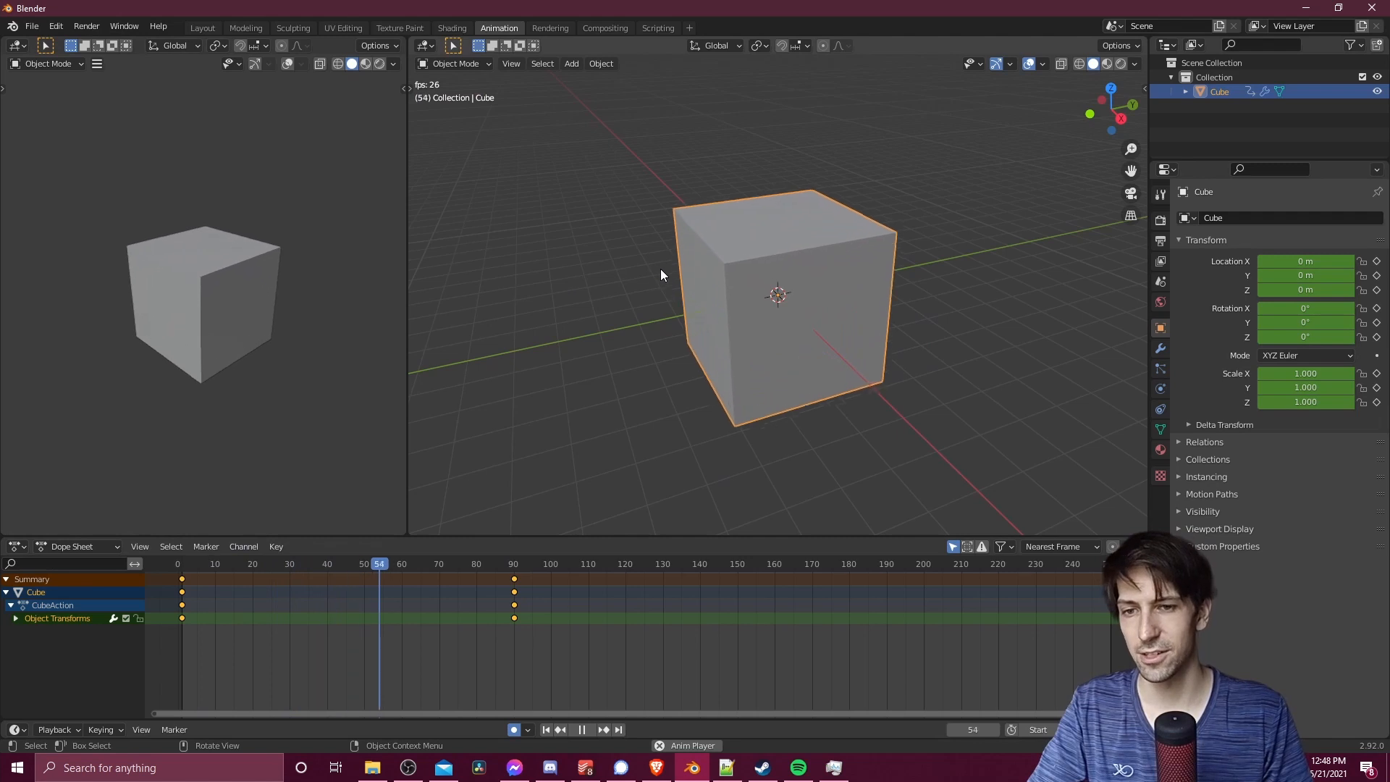
pyautogui.press('space')
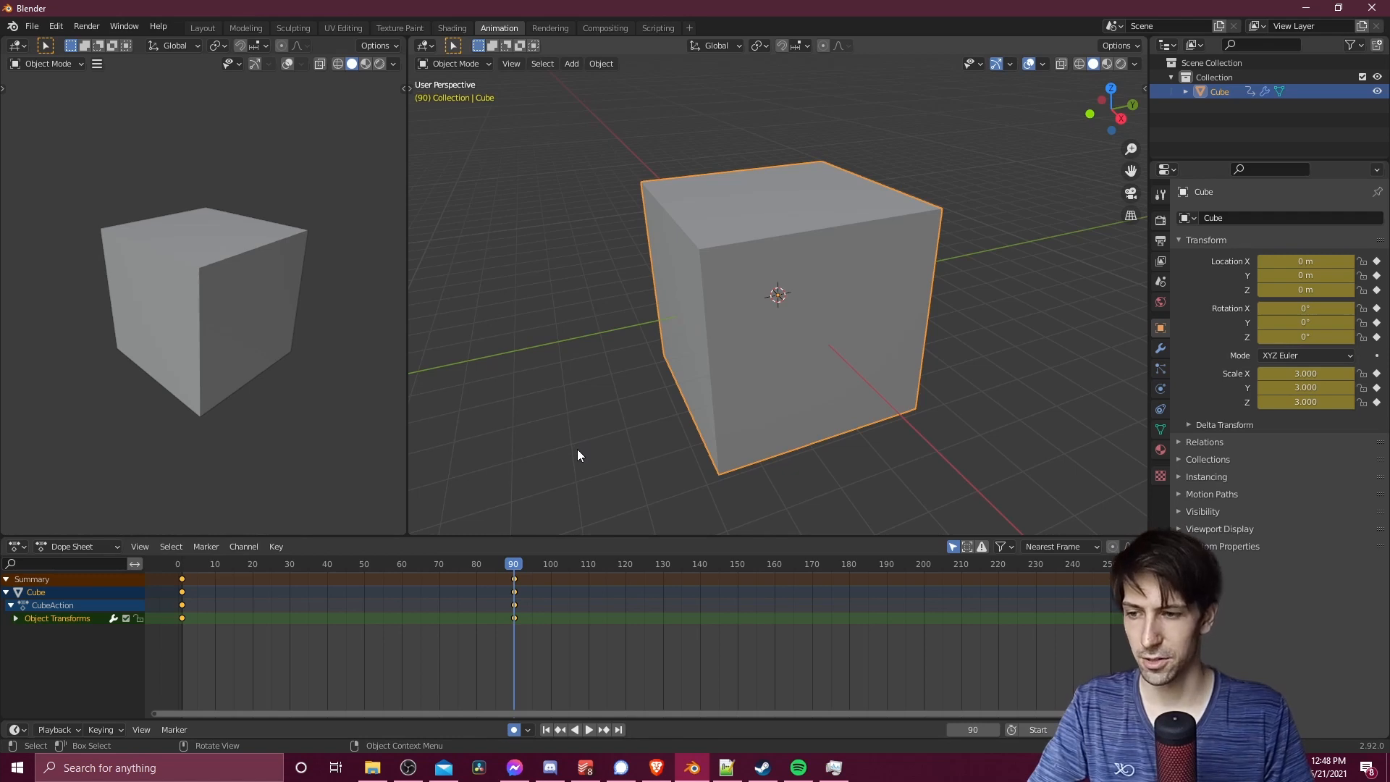
pyautogui.click(615, 31)
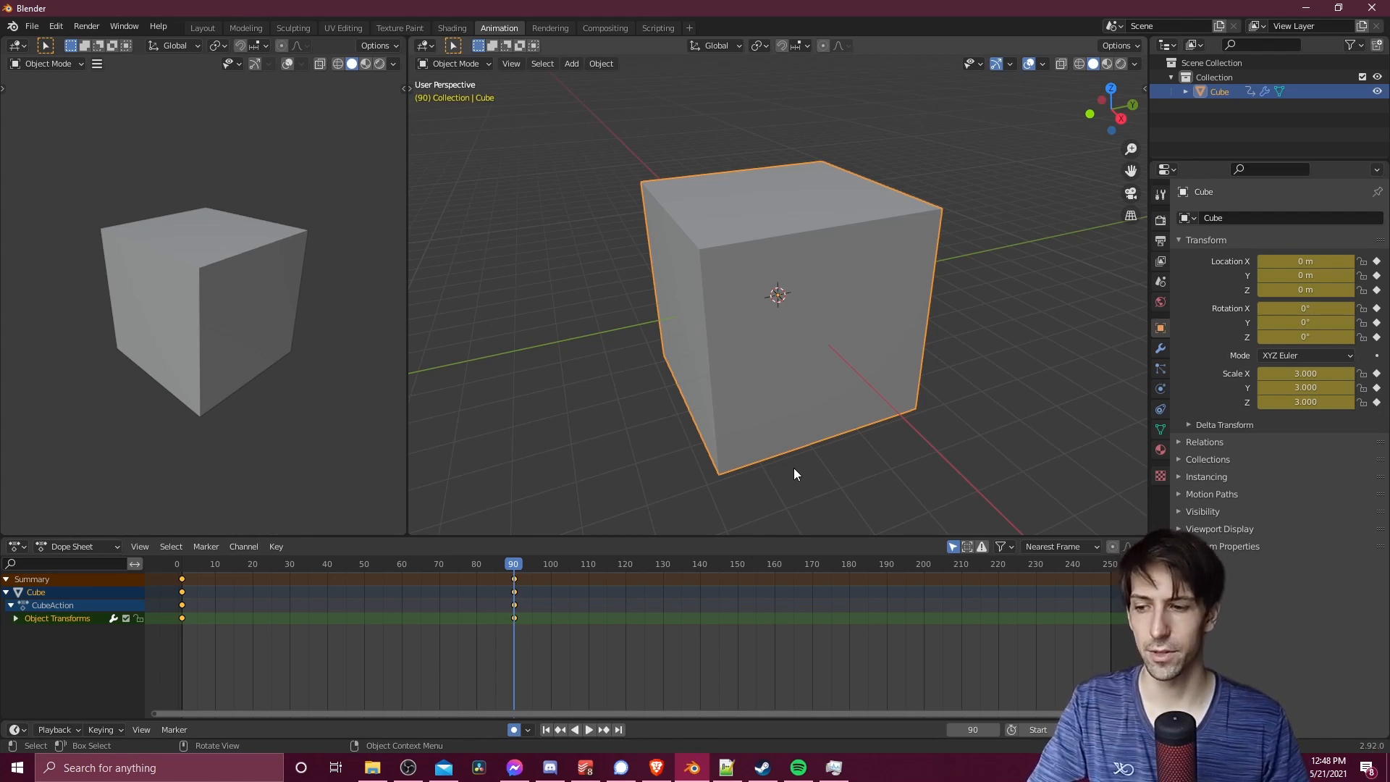
# - Change the timeline area below the Dope Sheet to a Video Sequencer and enlarge it
pyautogui.click(15, 729)
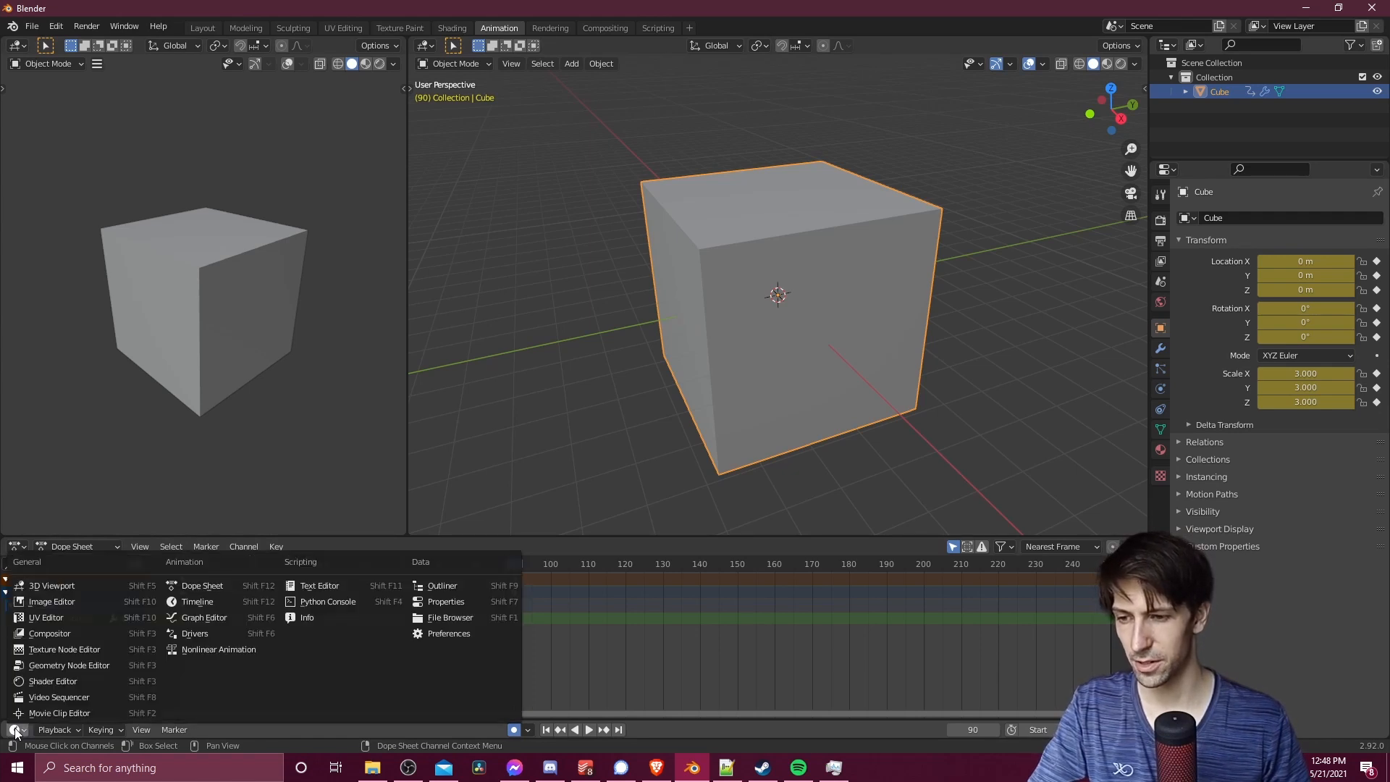
pyautogui.click(60, 696)
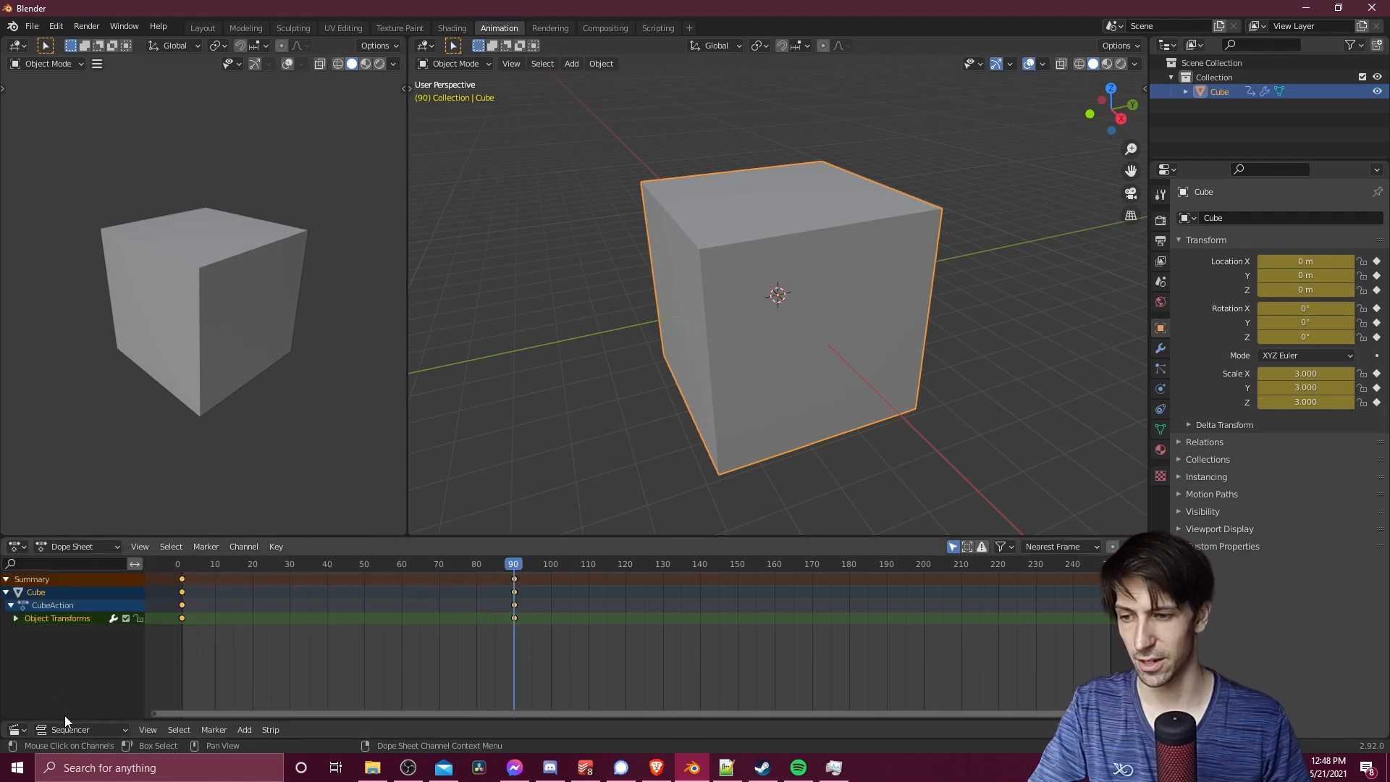
pyautogui.moveTo(274, 722); pyautogui.dragTo(351, 665)
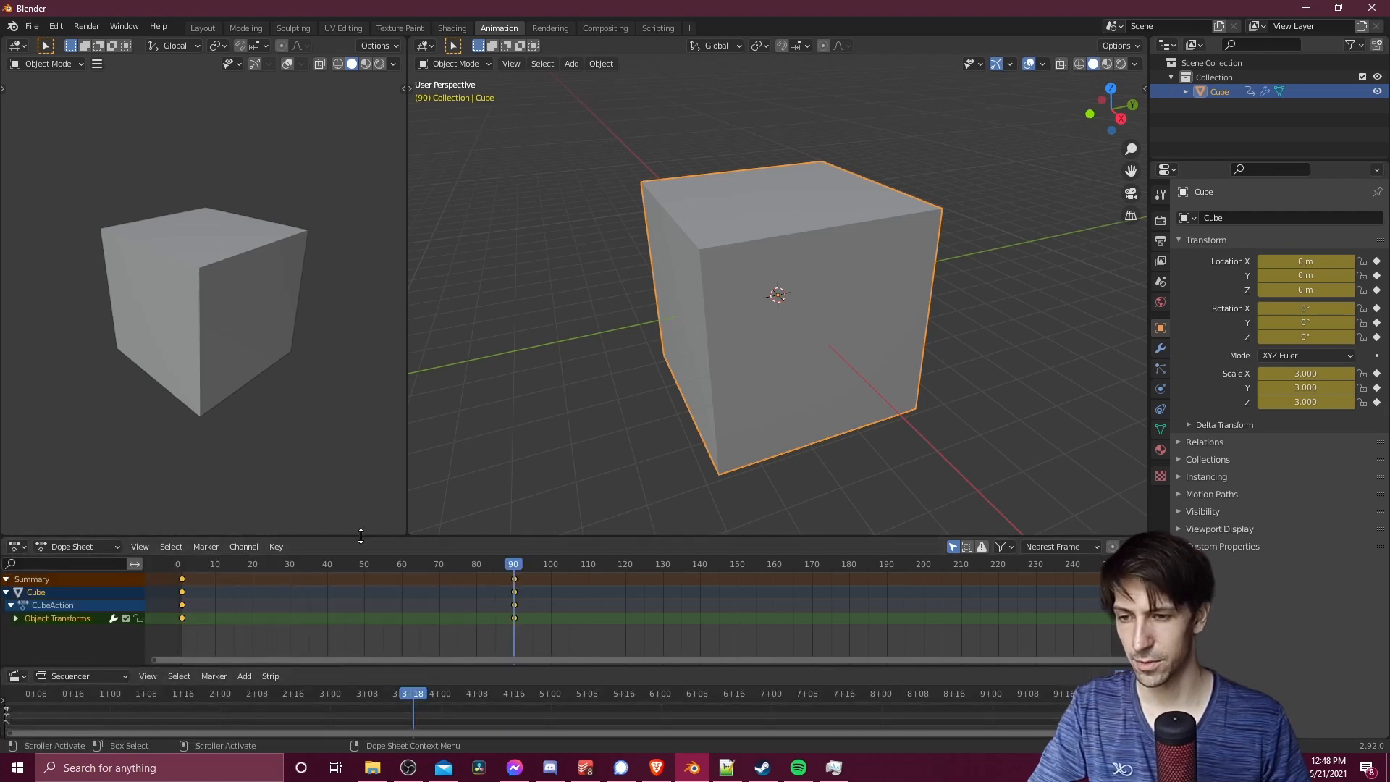
pyautogui.moveTo(360, 536); pyautogui.dragTo(426, 343)
pyautogui.moveTo(407, 663); pyautogui.dragTo(217, 457)
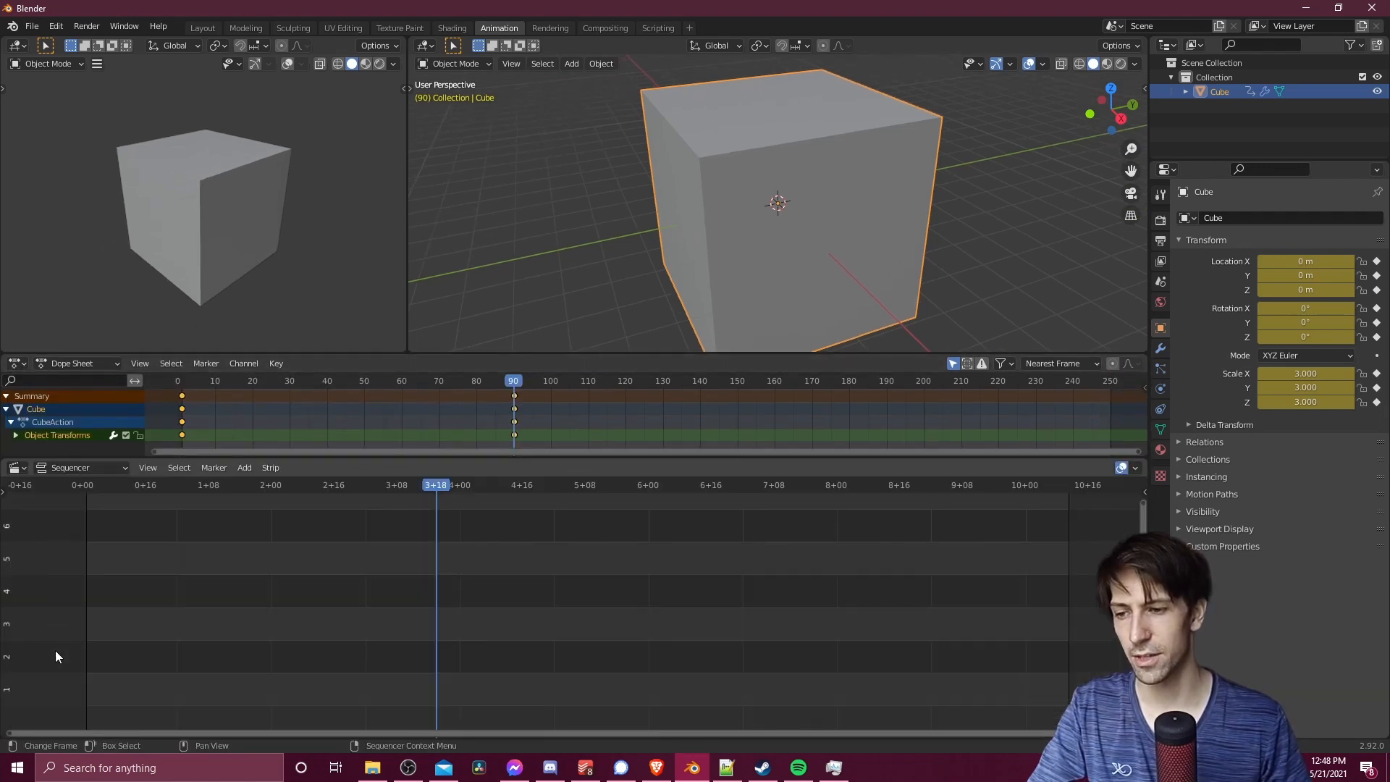
# - Add sneaky-snitch-by-kevin-macleod-from-filmmusic-io.mp3 as a sound strip at frame 0 on channel 1, and play the animation with it
pyautogui.moveTo(101, 487); pyautogui.dragTo(82, 489)
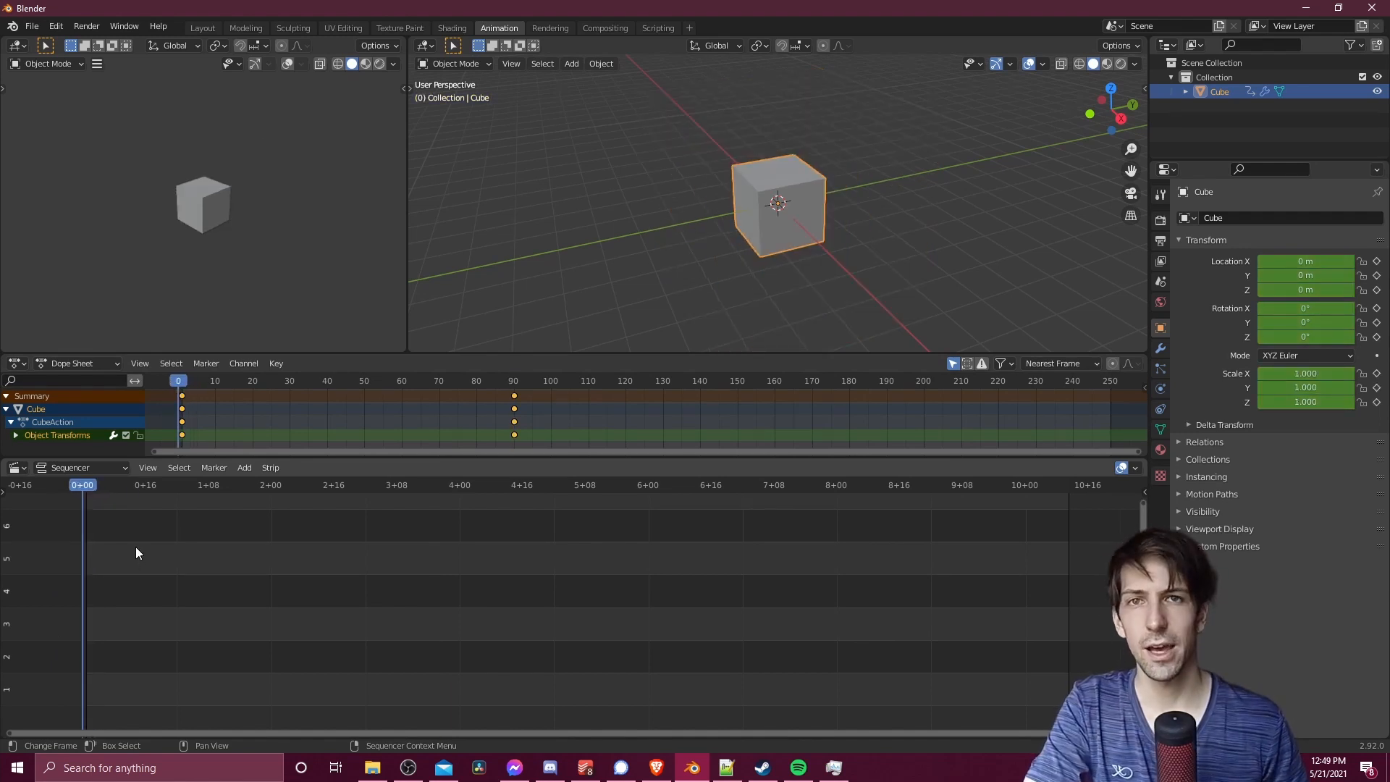
pyautogui.click(241, 468)
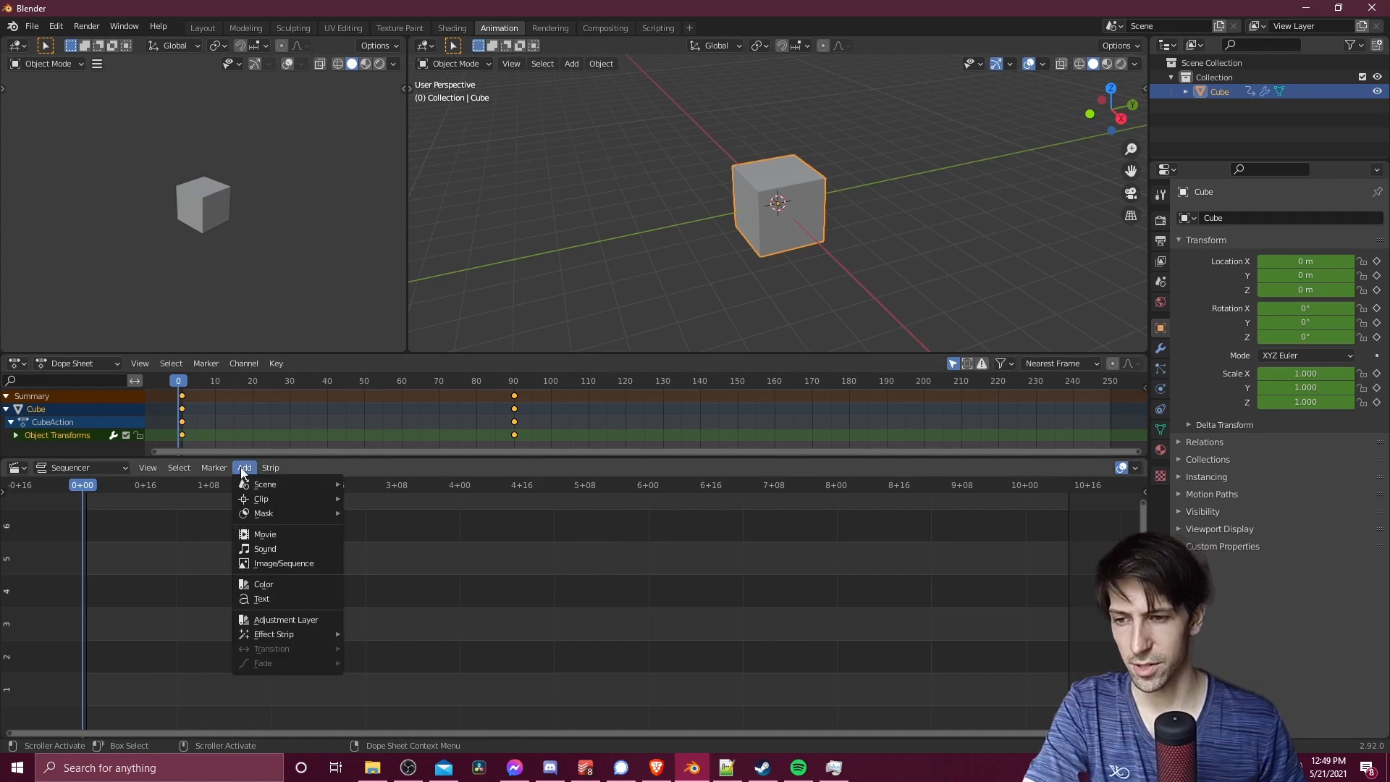
pyautogui.click(267, 549)
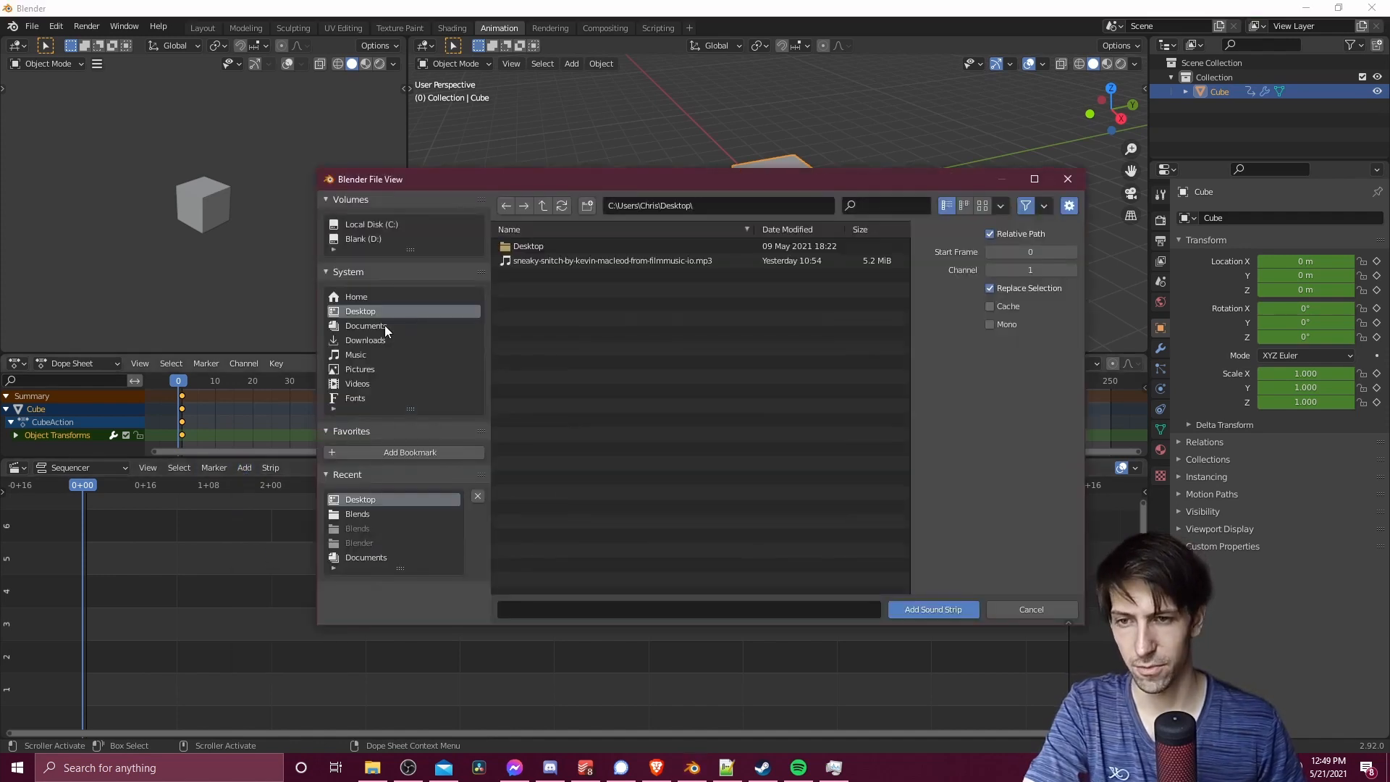
pyautogui.click(561, 261)
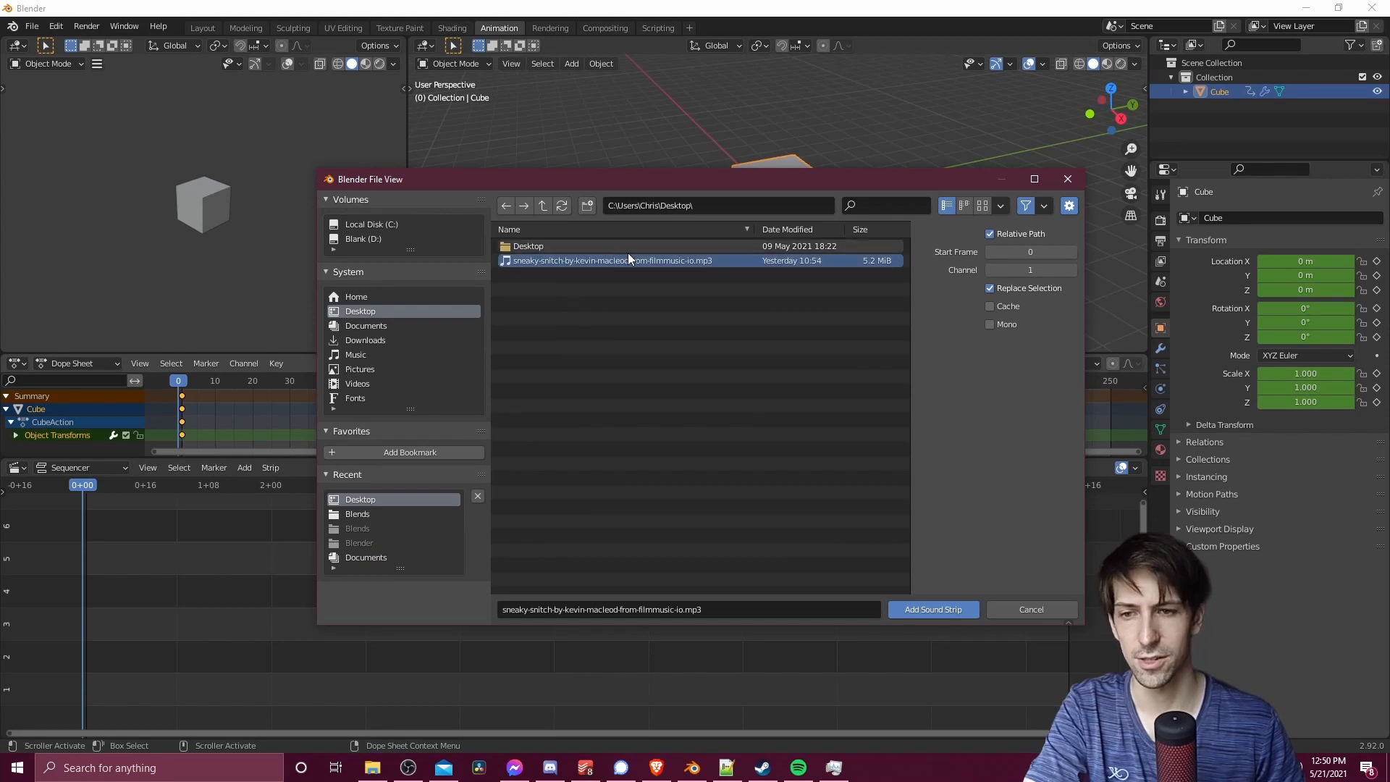
pyautogui.click(933, 609)
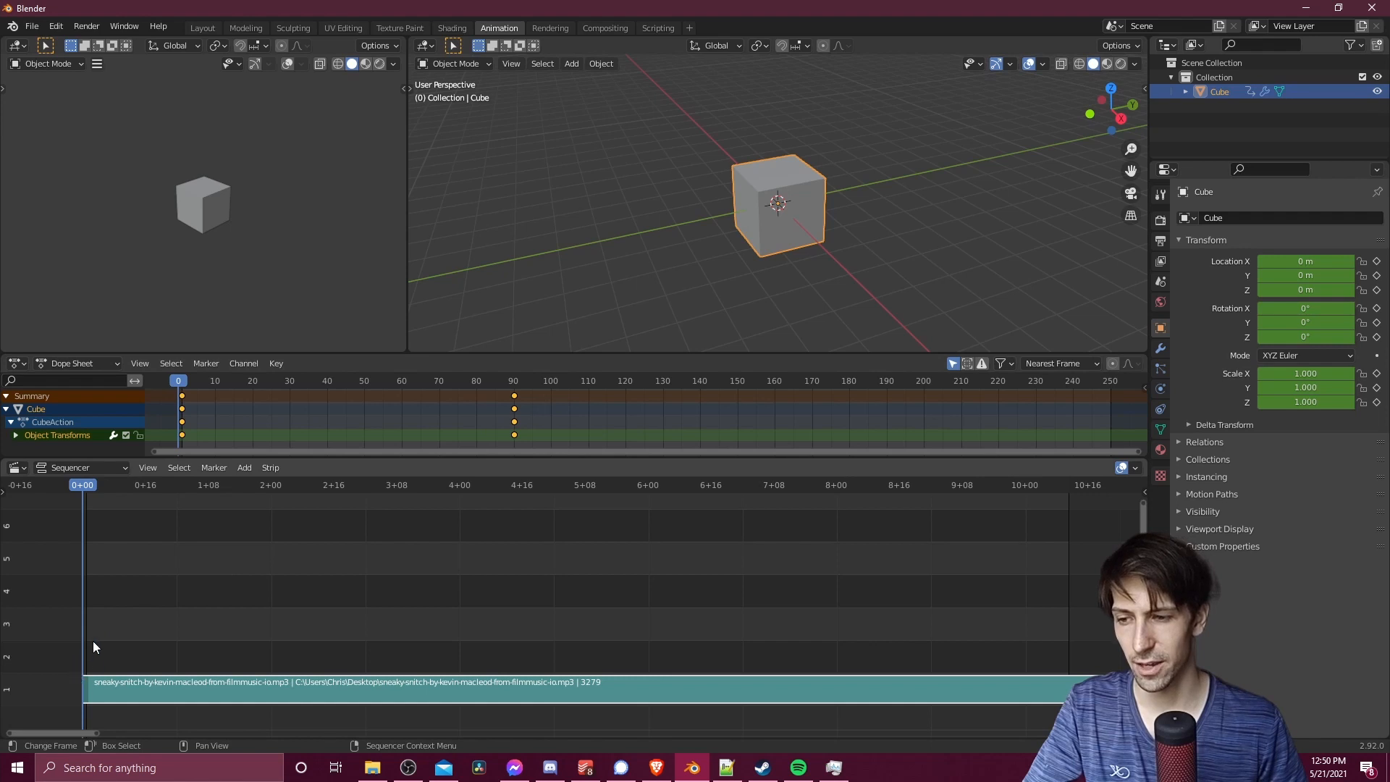
pyautogui.press('space')
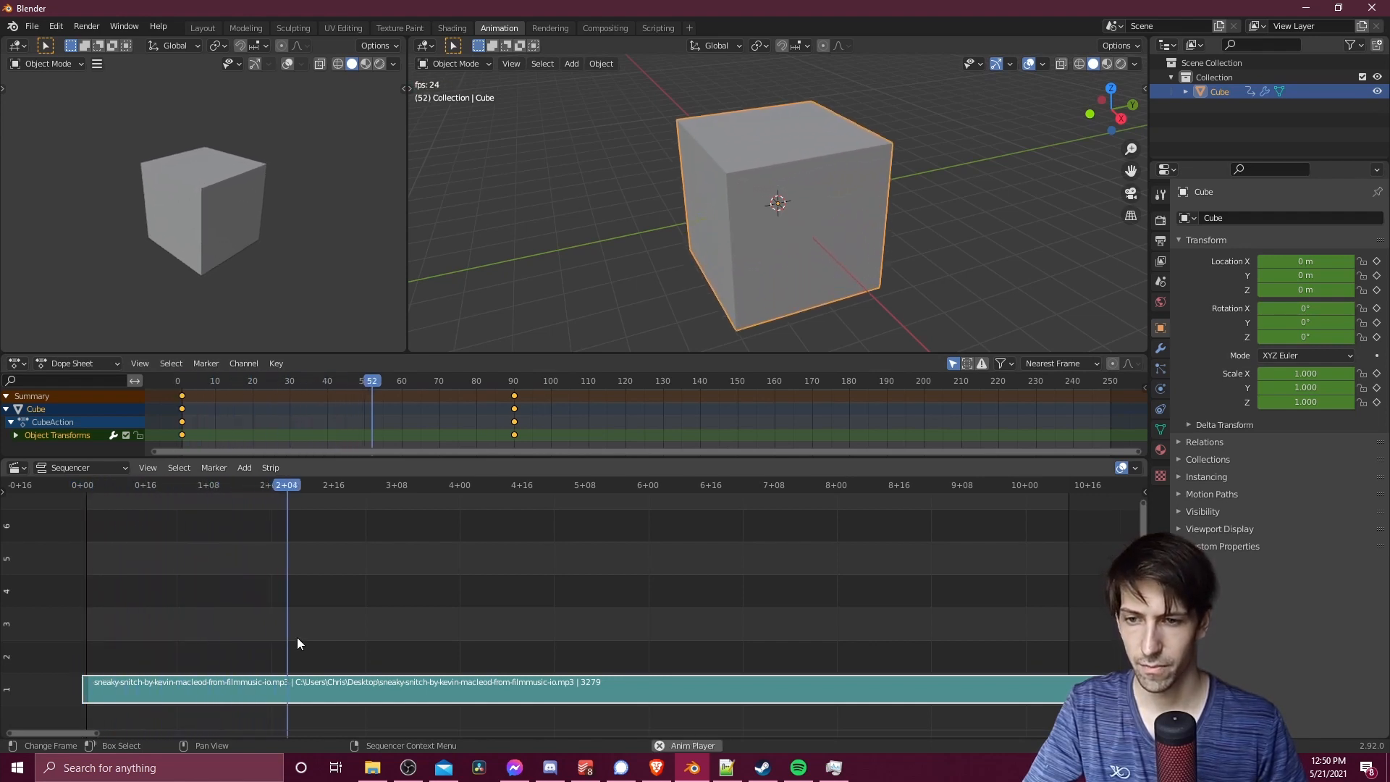
pyautogui.press('space')
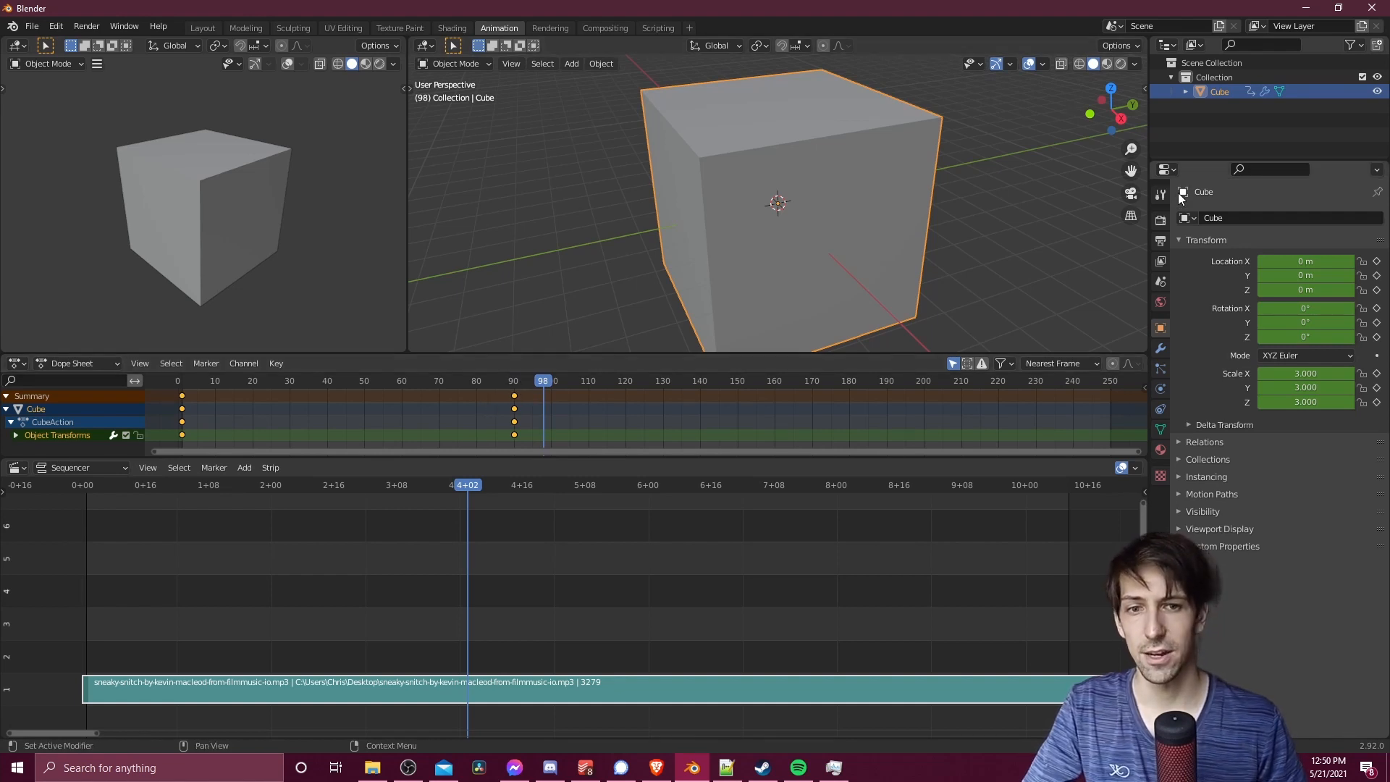
# - Set the scene's end frame to 90, place the playhead at frame 91, and deselect the sound strip
pyautogui.click(1158, 242)
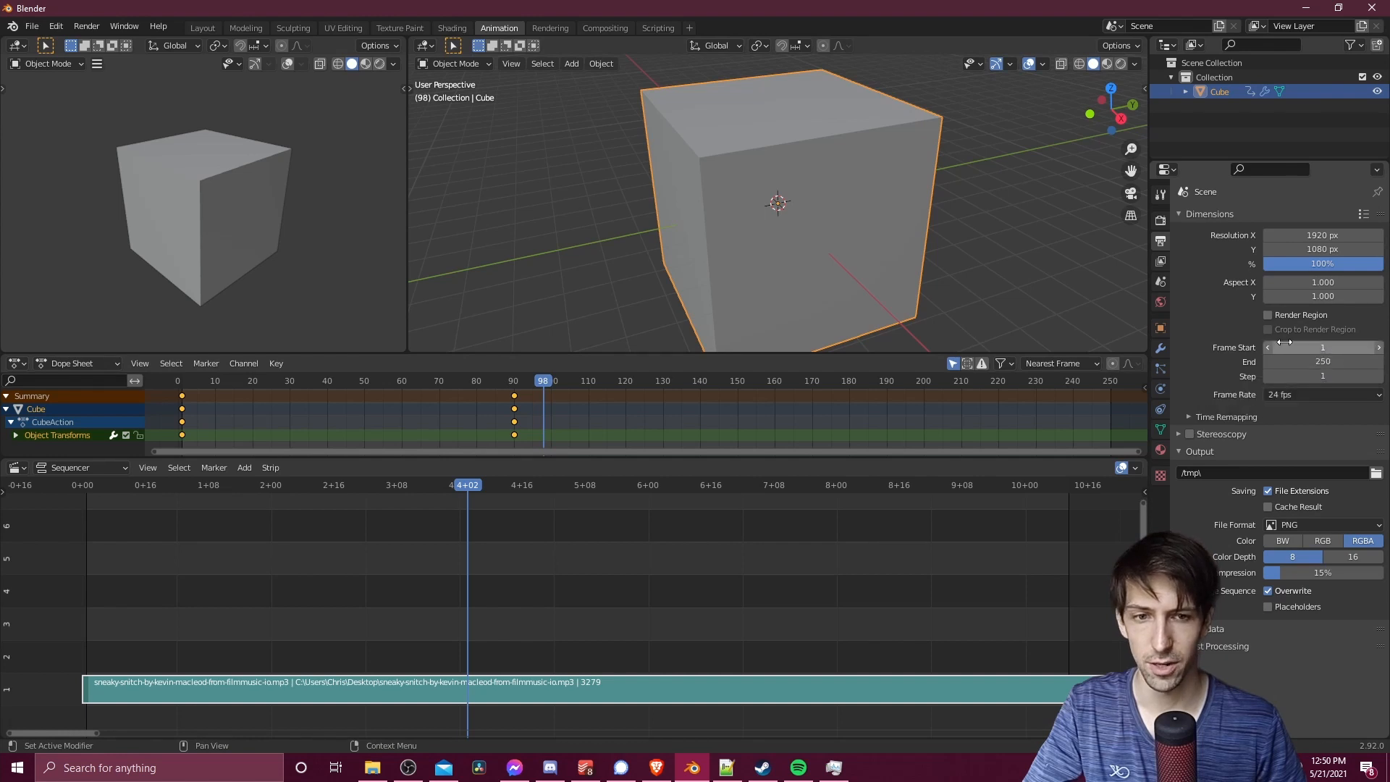
pyautogui.click(1345, 366)
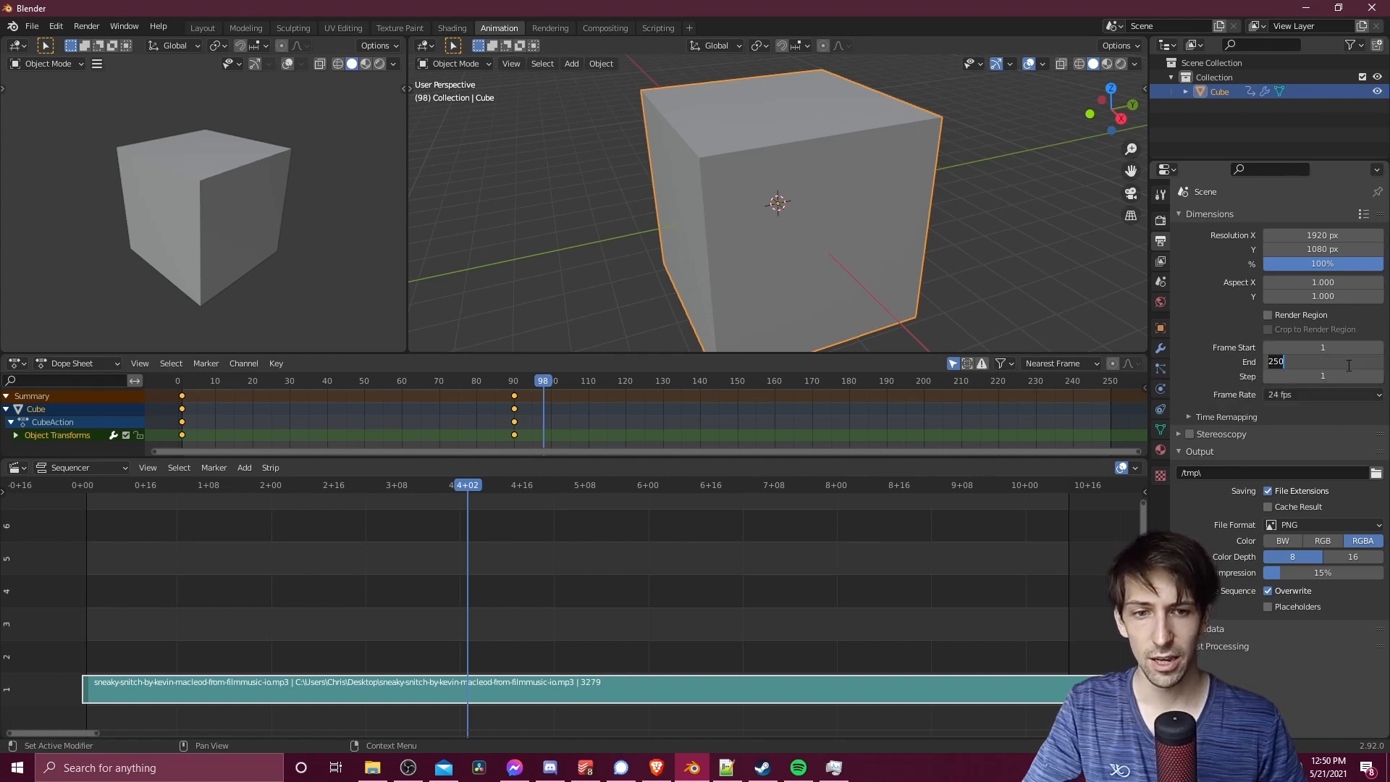
pyautogui.write('90')
pyautogui.press('Return')
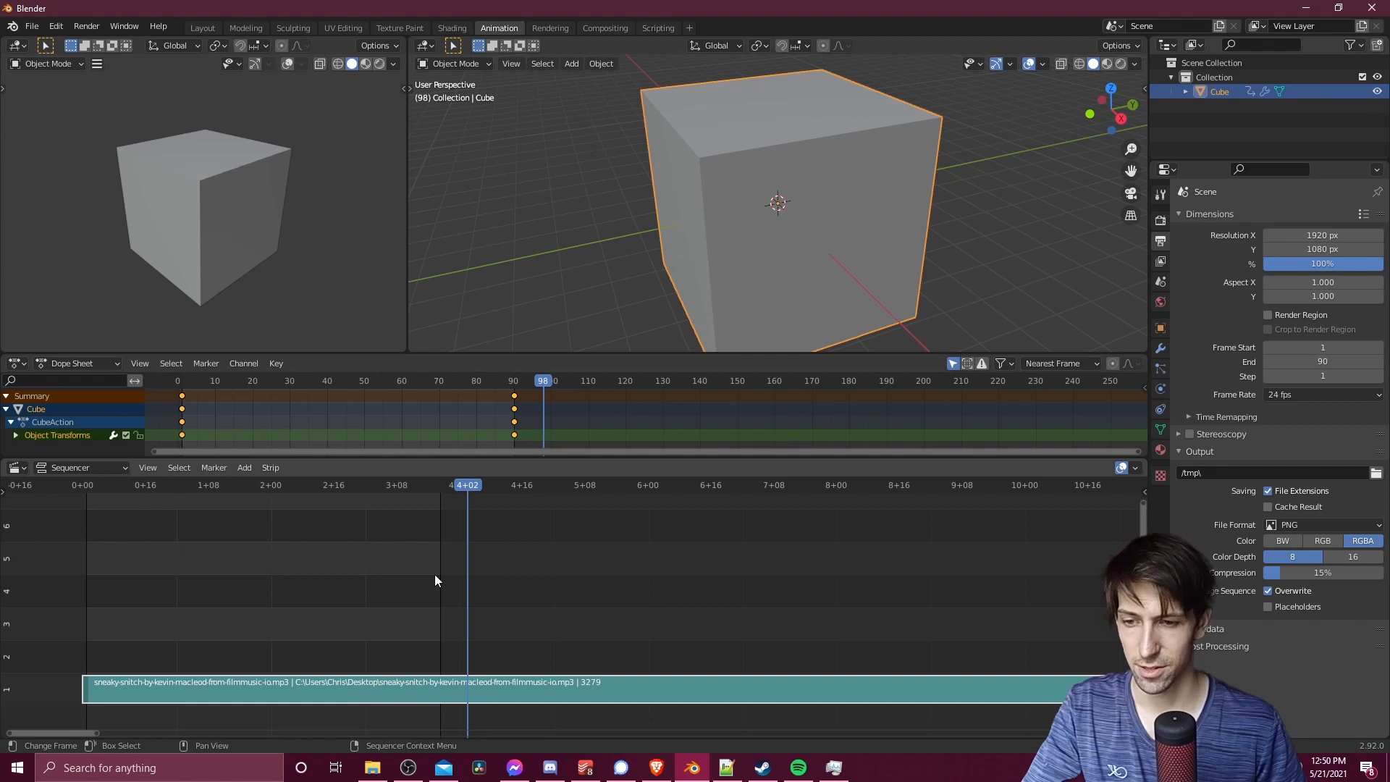
pyautogui.click(441, 484)
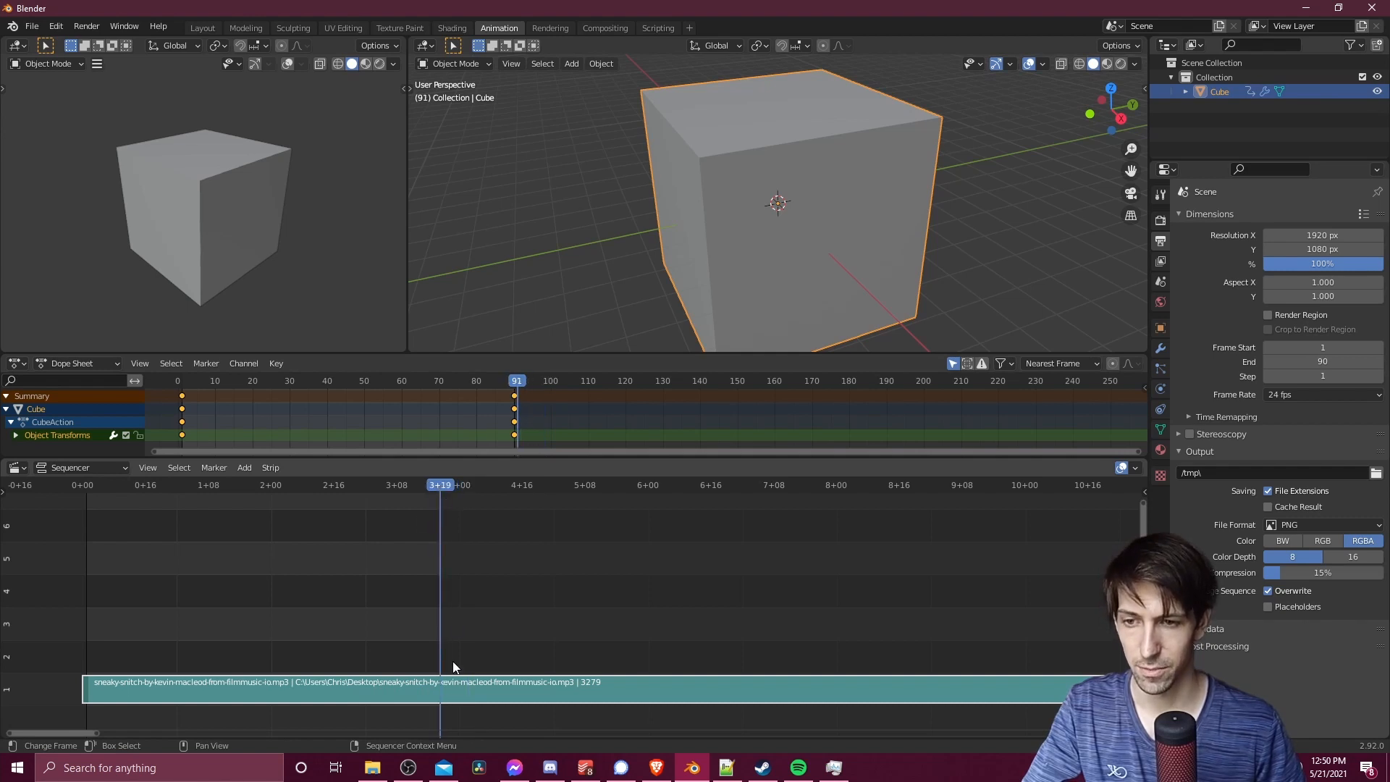
pyautogui.click(759, 548)
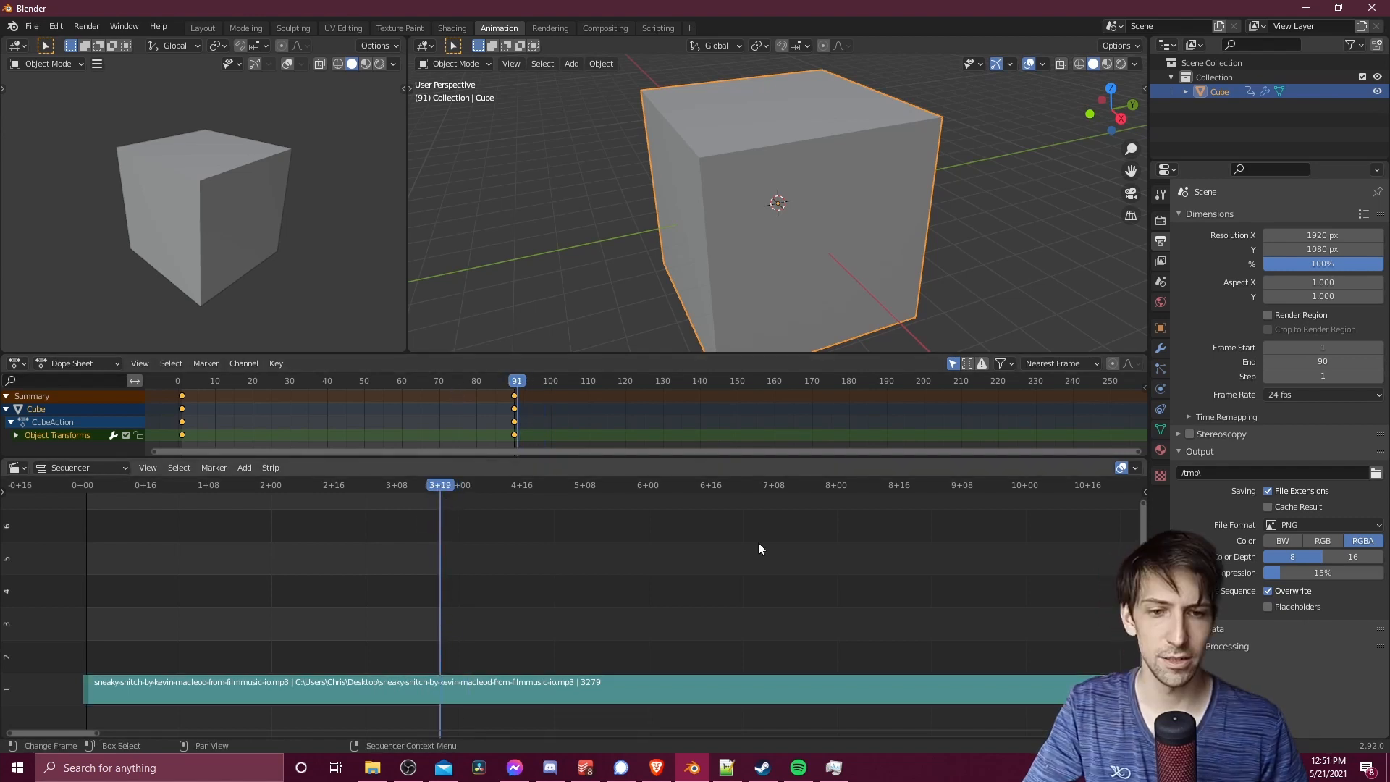
# - Set the output file format to FFmpeg Video with an MPEG-4 container
pyautogui.click(1298, 525)
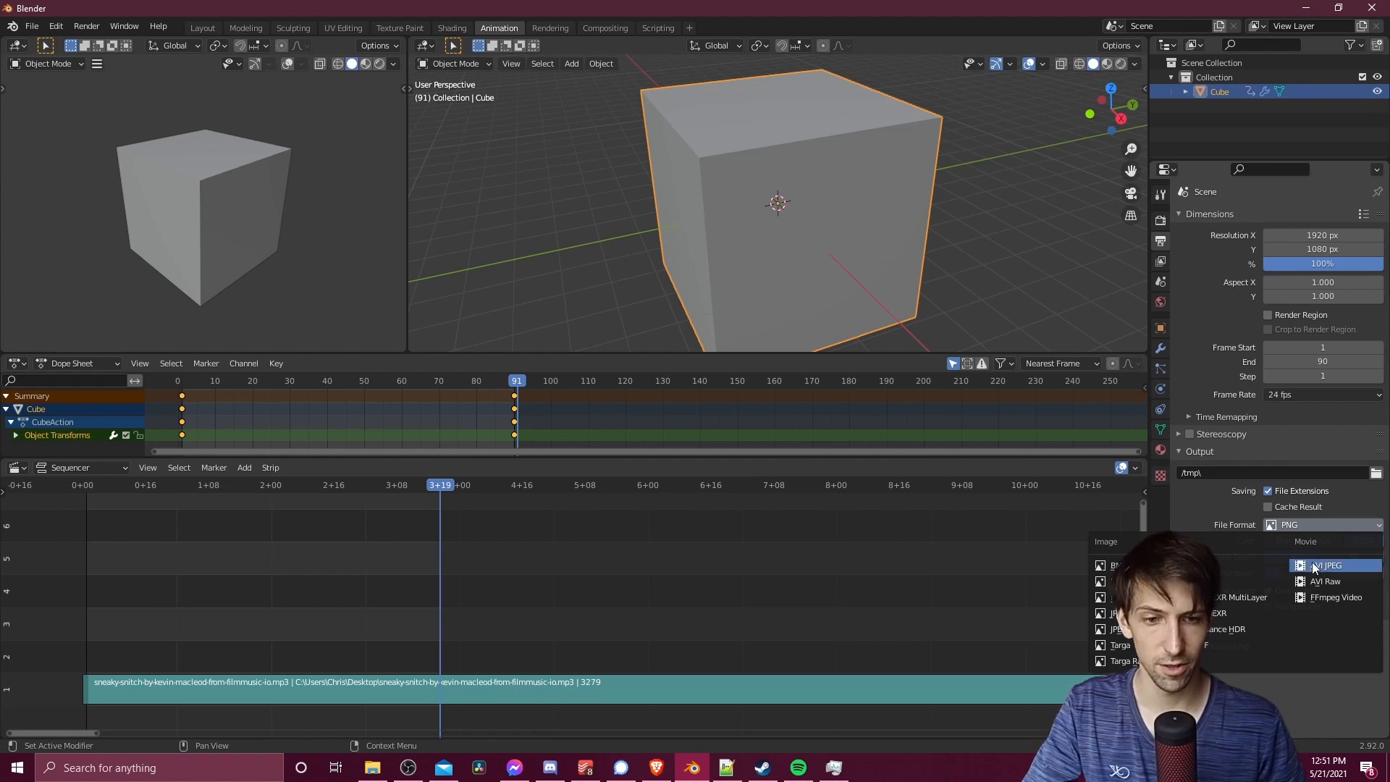
pyautogui.click(1351, 600)
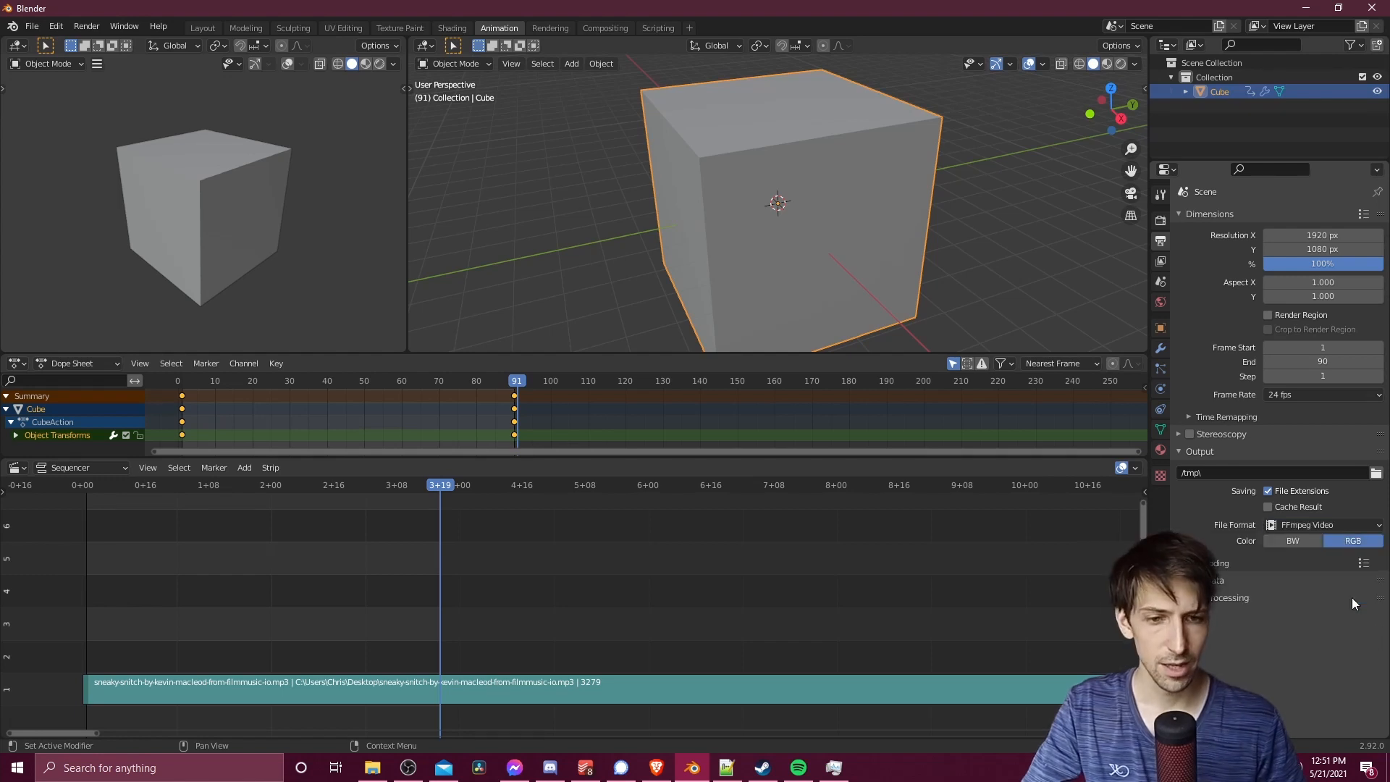
pyautogui.click(1249, 563)
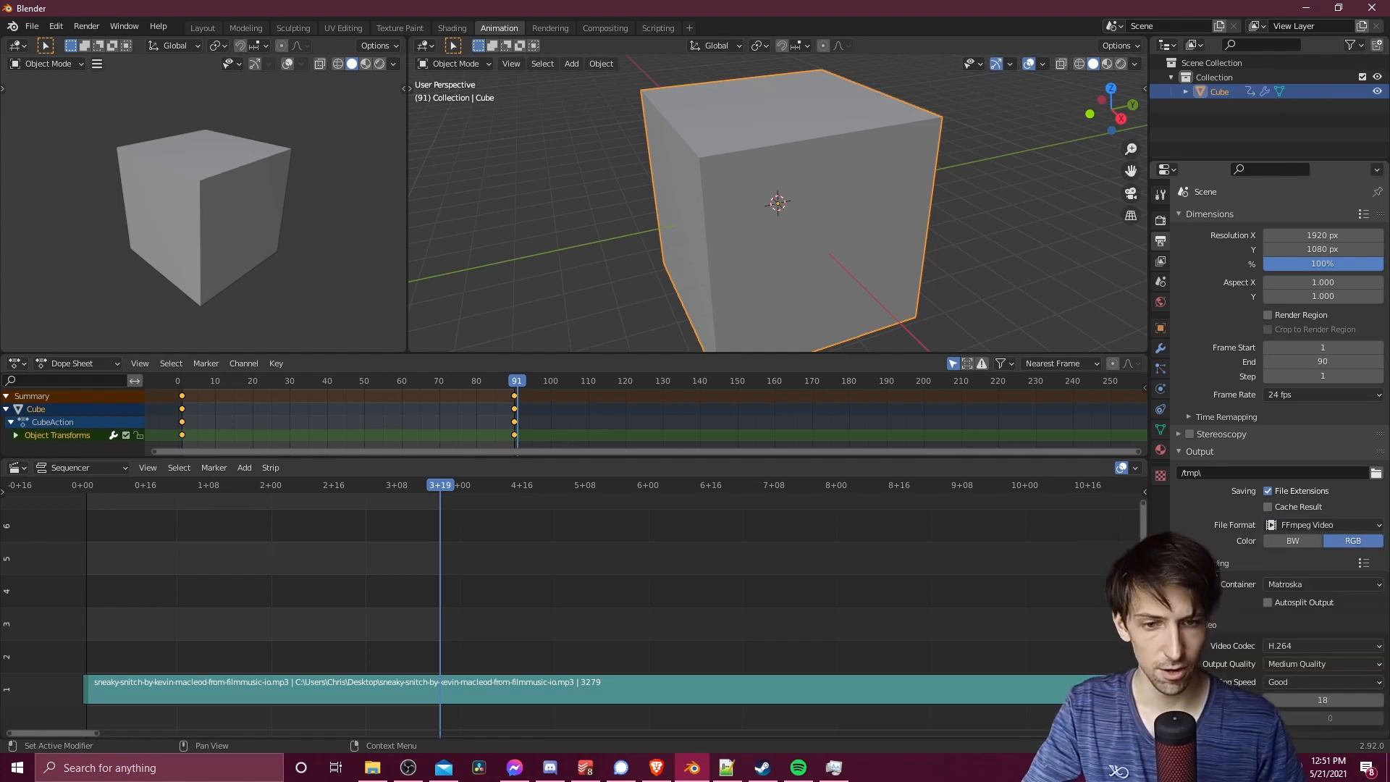
pyautogui.click(1293, 584)
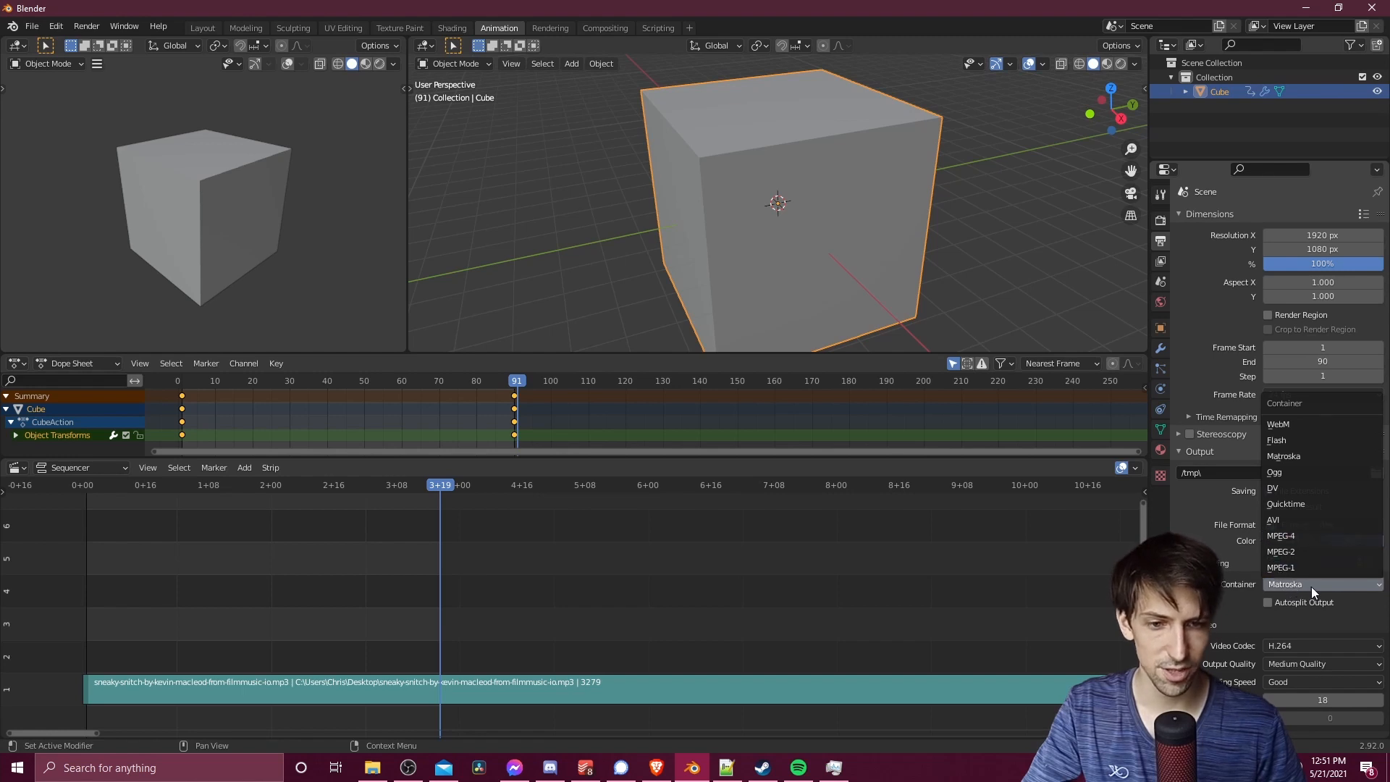
pyautogui.click(1313, 537)
# - Set the audio codec of the video output to MP3
pyautogui.scroll(-1, 1216, 608)
pyautogui.scroll(-1, 1217, 610)
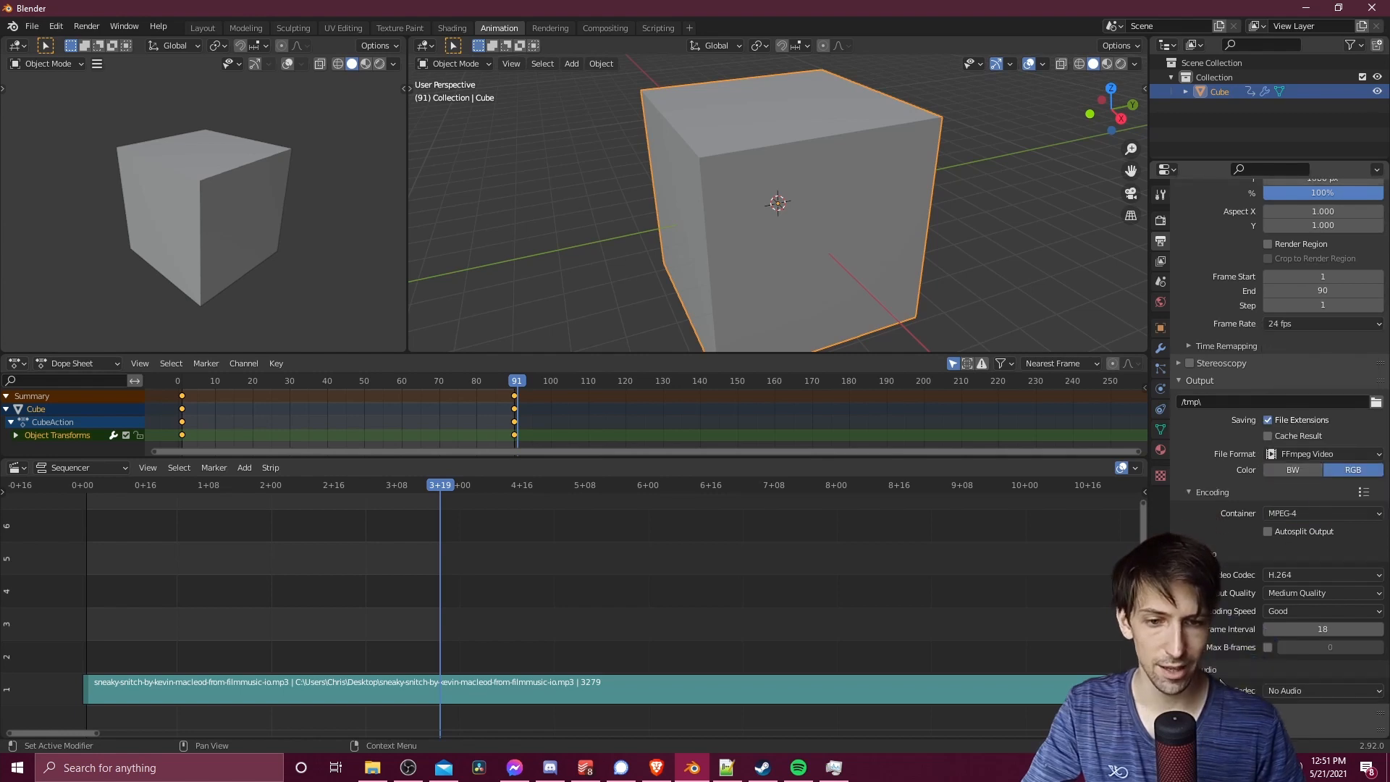
pyautogui.click(1293, 693)
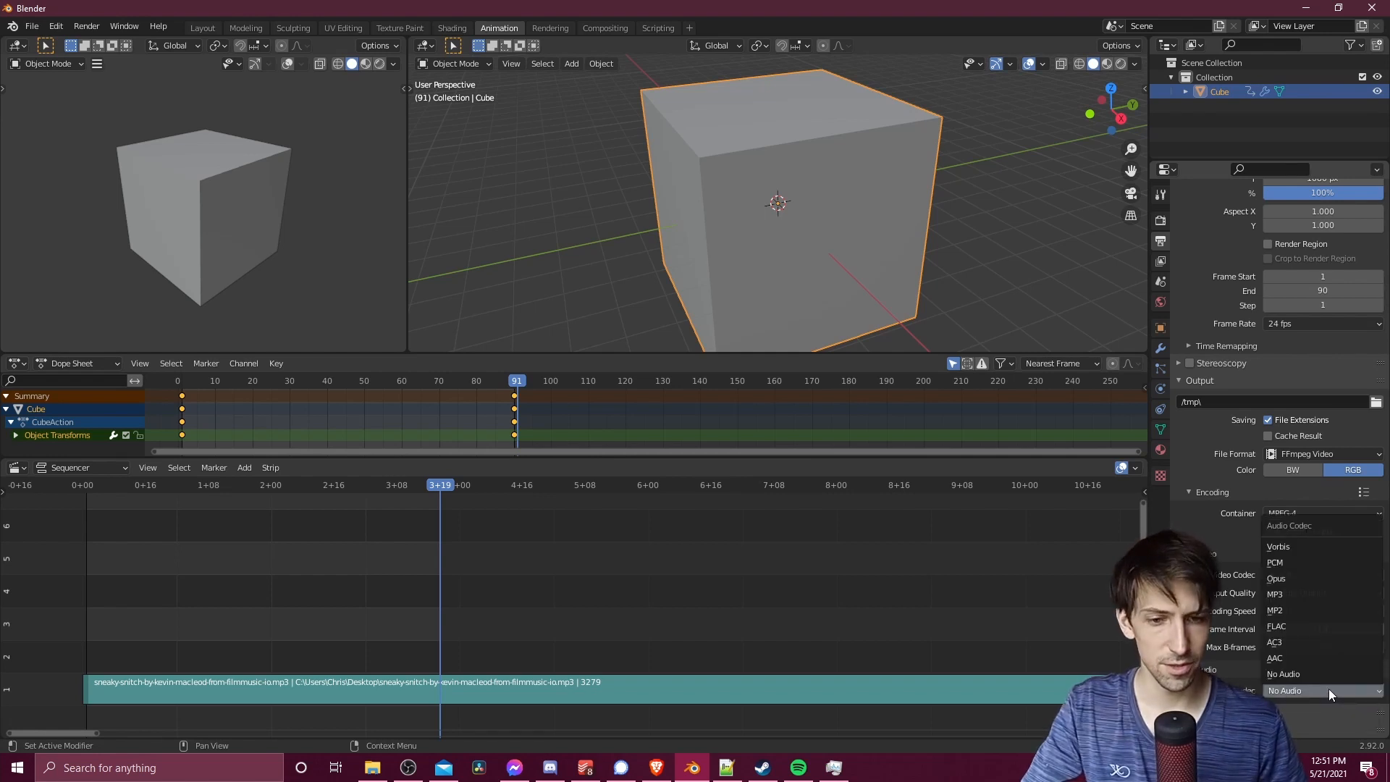
pyautogui.click(1316, 598)
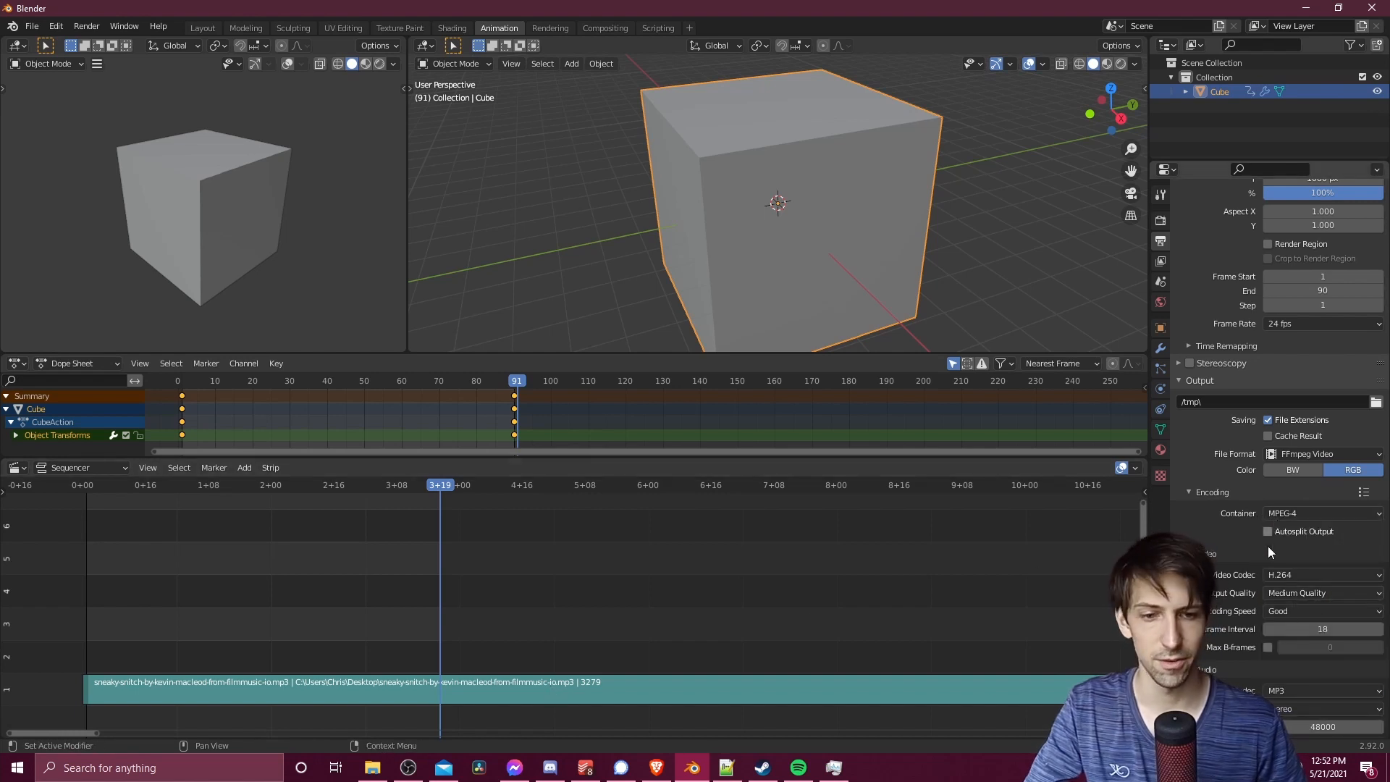
pyautogui.scroll(-2, 1238, 602)
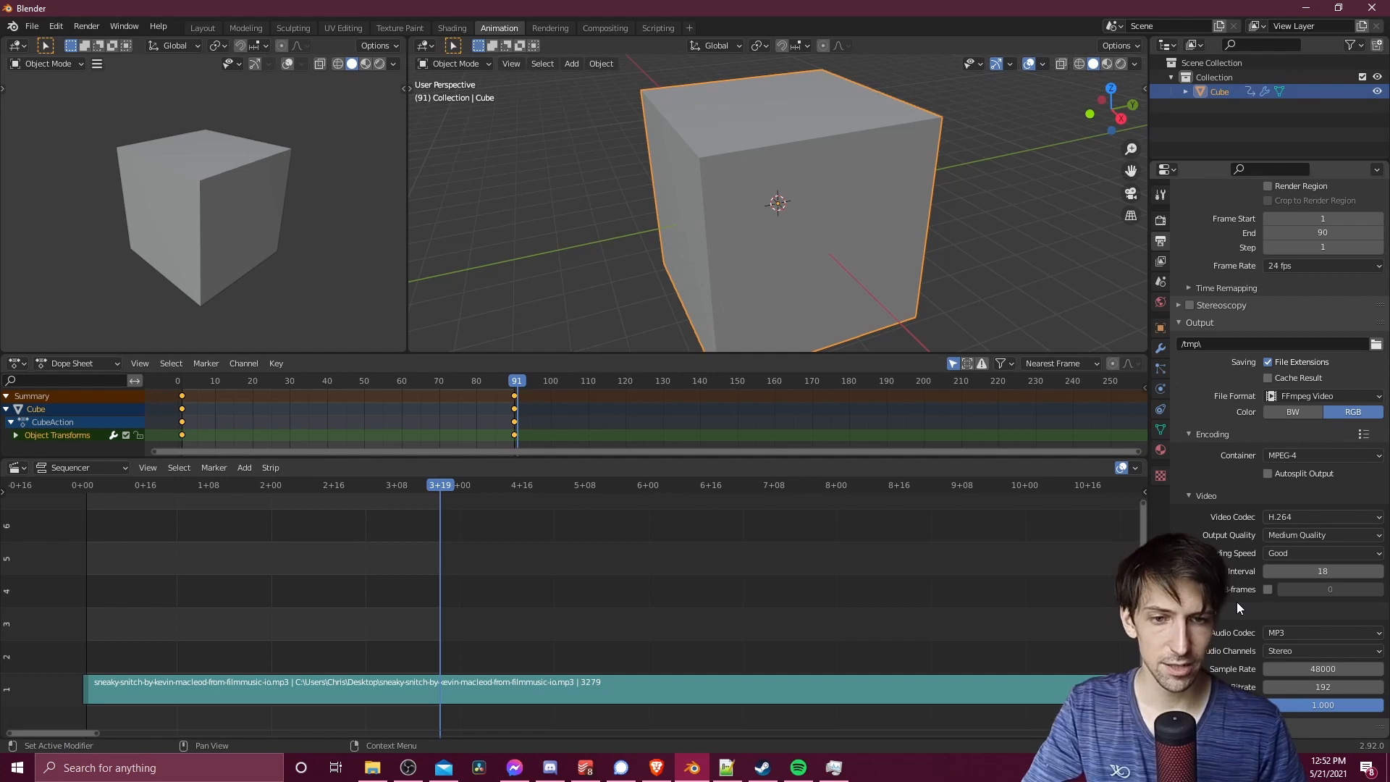
# - Set the render output path to a file named AudioTest in the Desktop folder
pyautogui.scroll(4, 1236, 602)
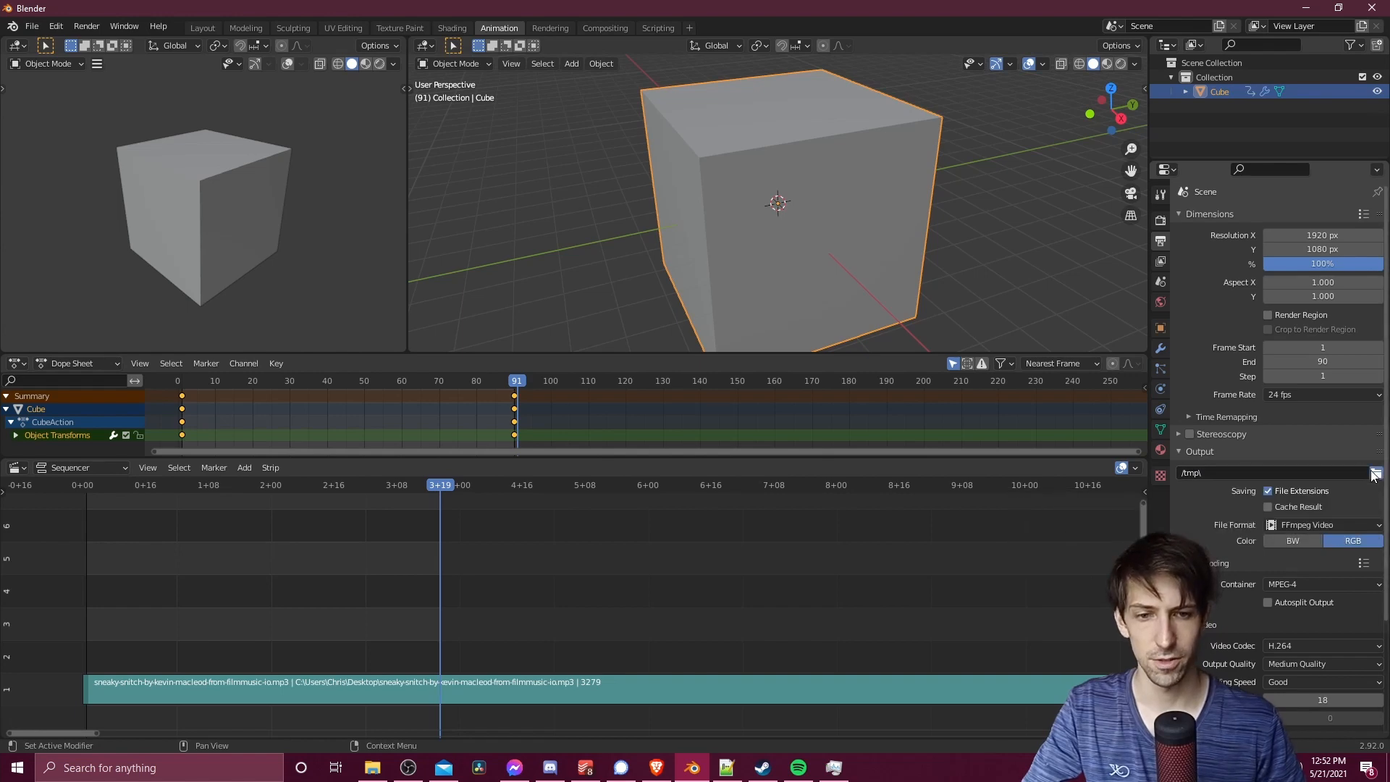
pyautogui.click(1375, 473)
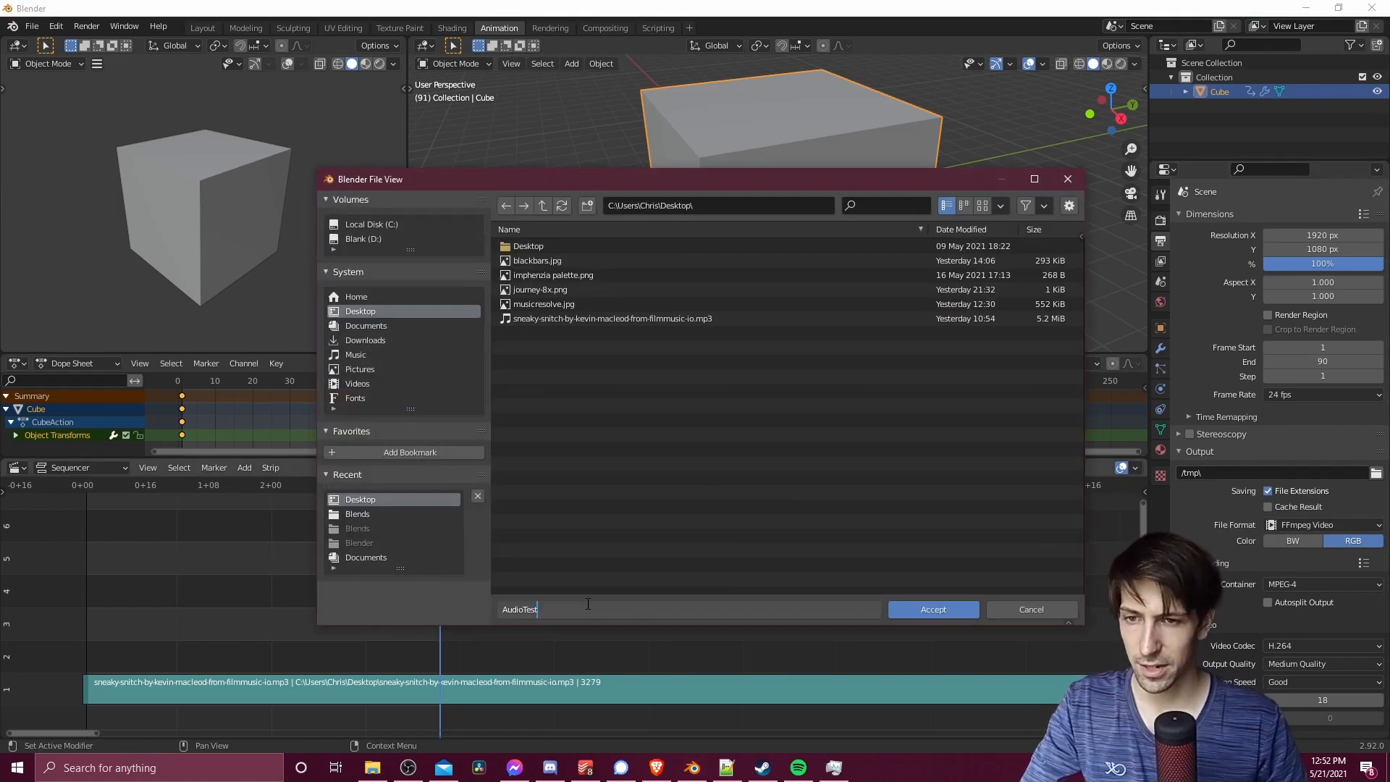
pyautogui.press('Return')
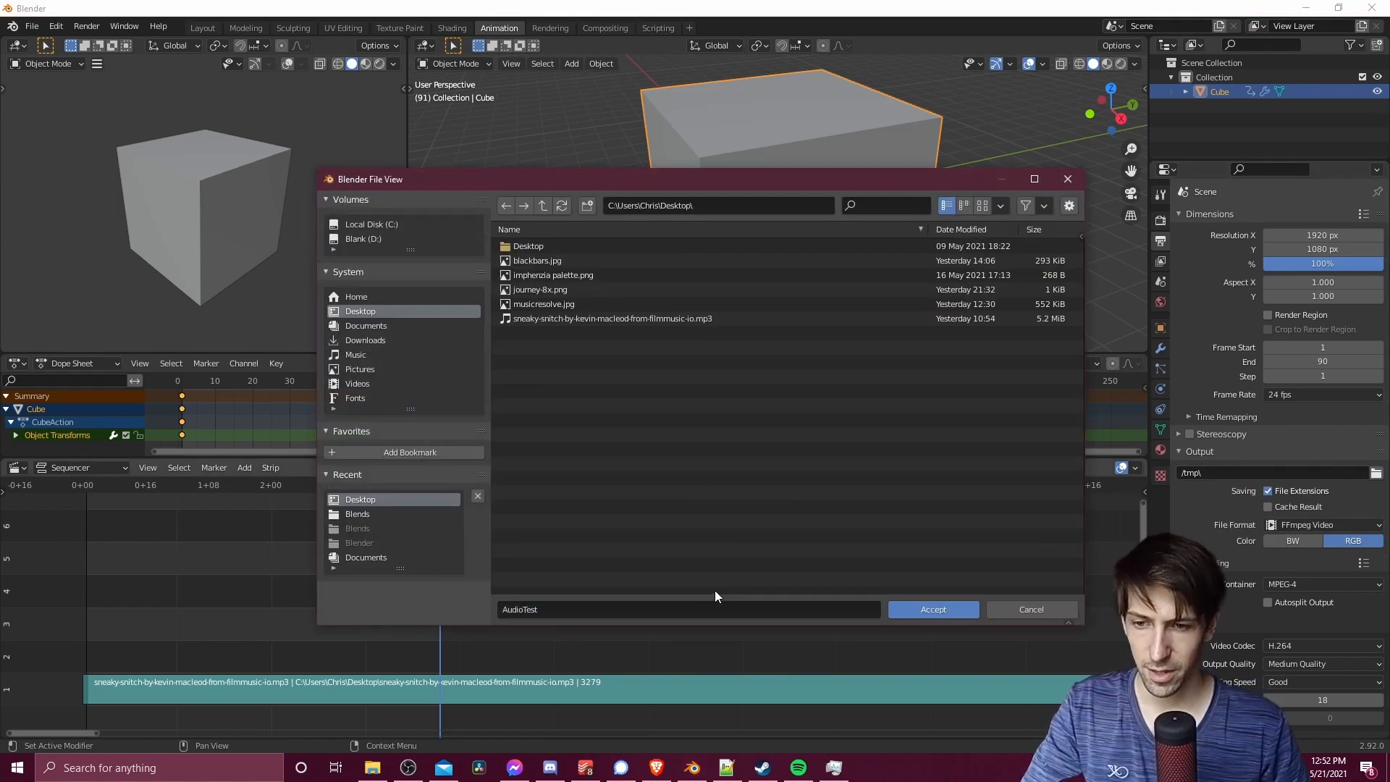
pyautogui.click(905, 611)
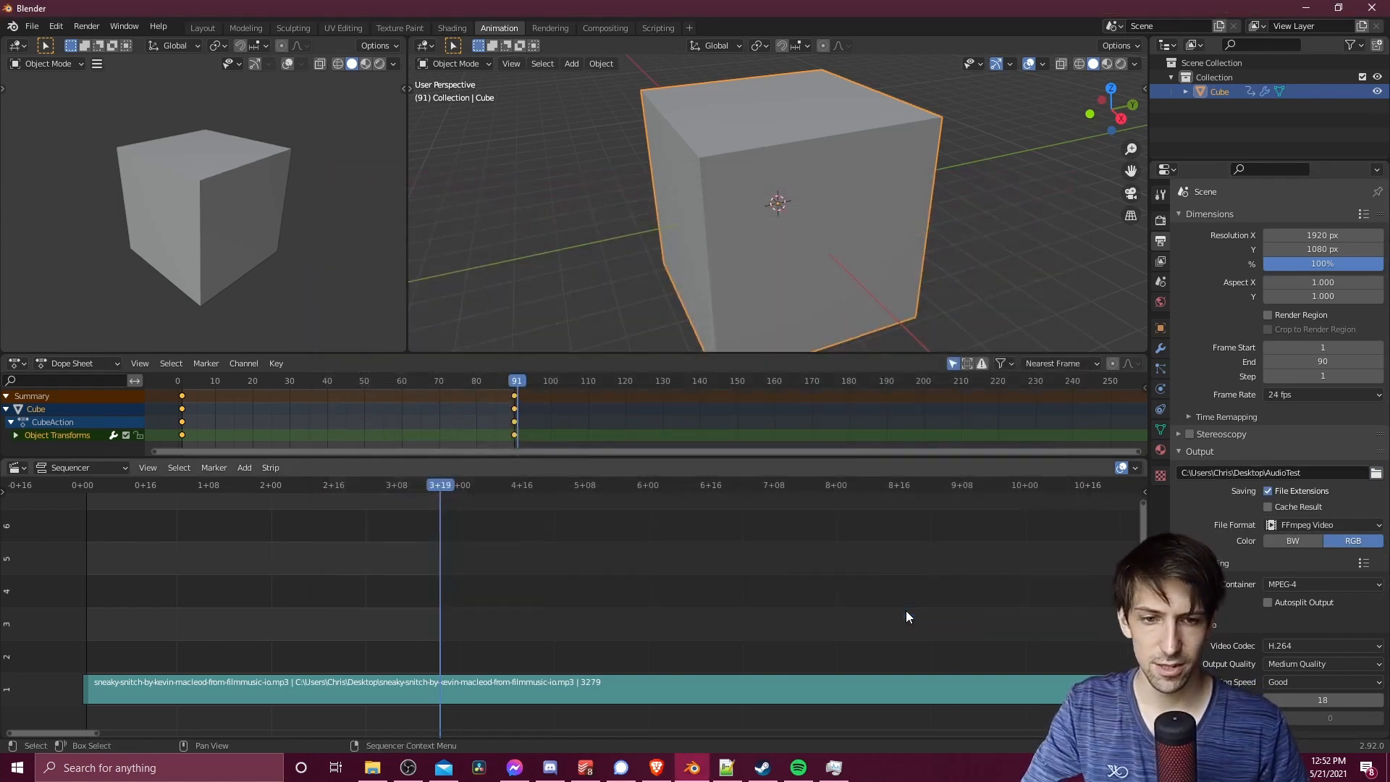
# - Try to render the animation with the current output settings
pyautogui.click(84, 27)
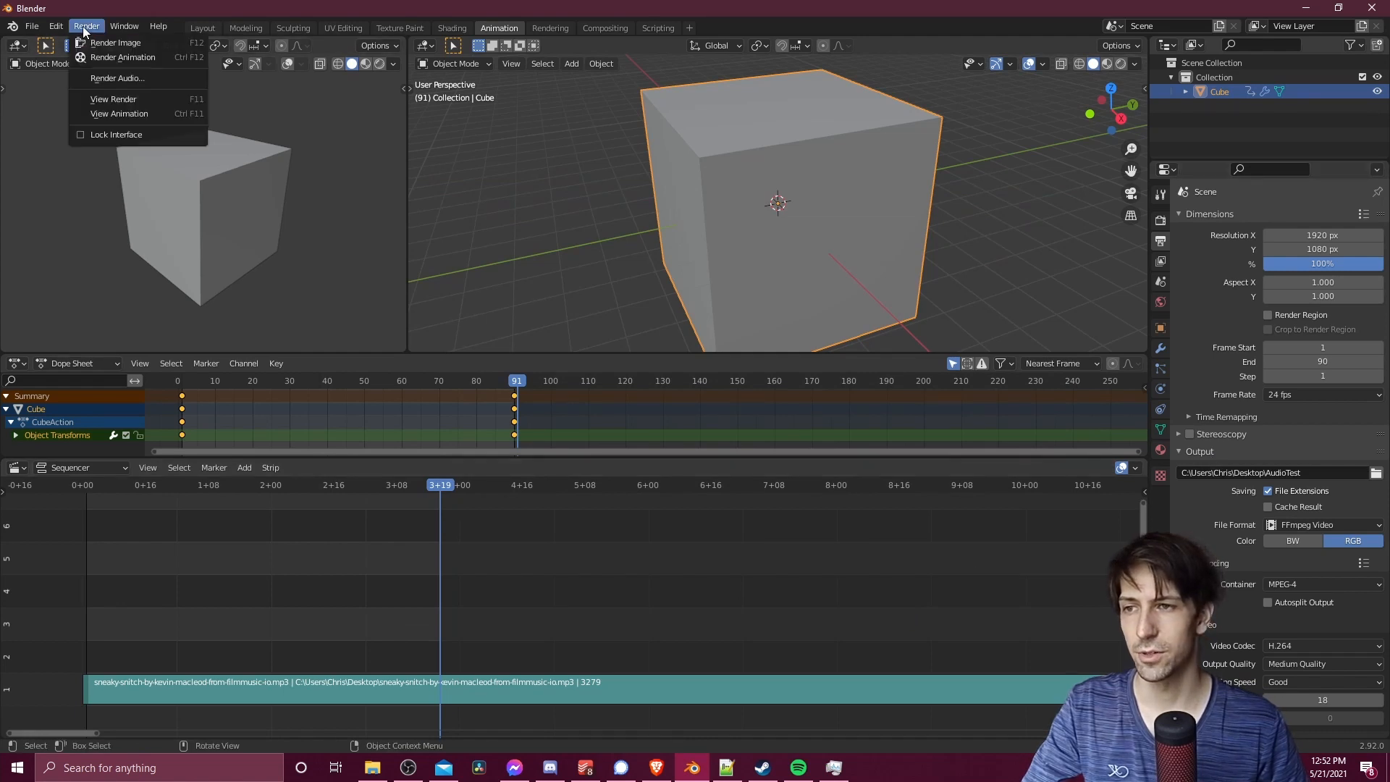
pyautogui.click(107, 57)
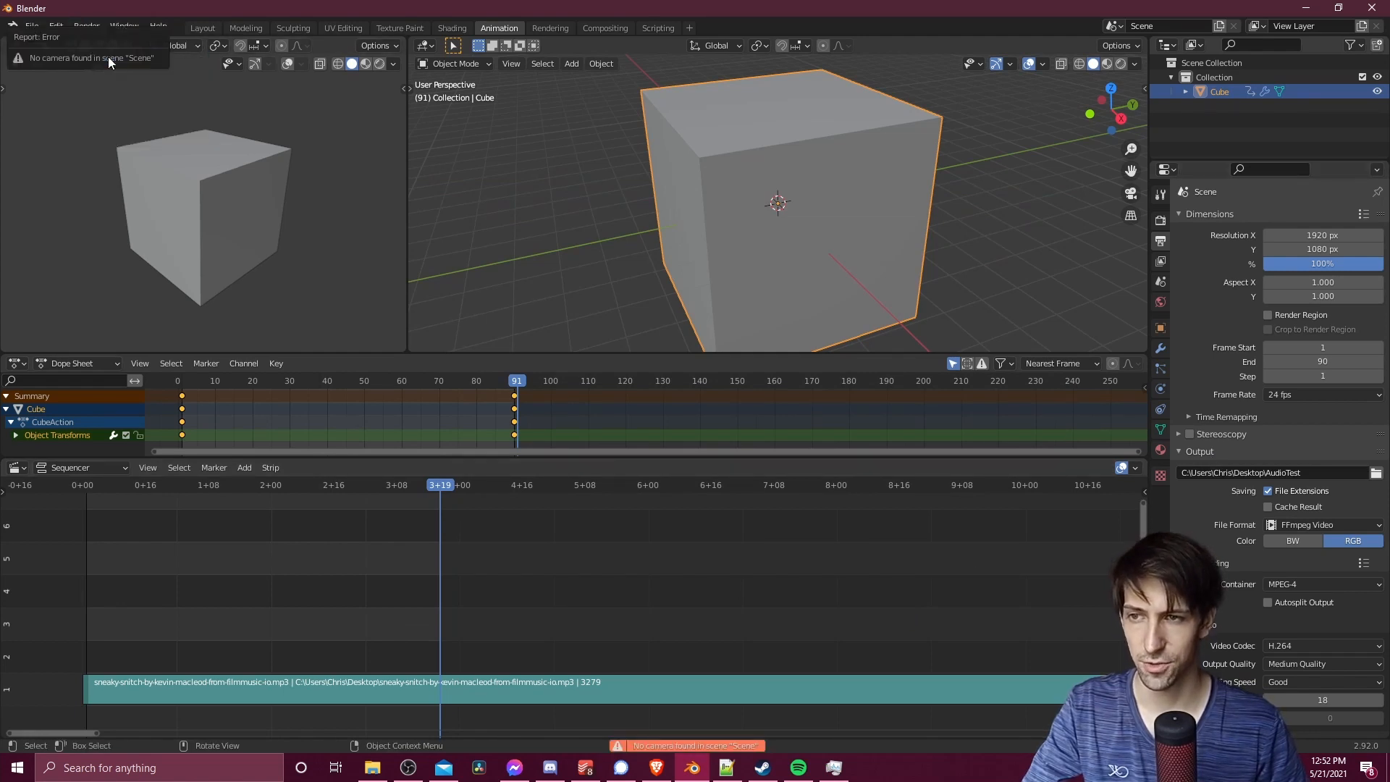
pyautogui.click(691, 192)
# - Add a camera to the scene and align it to the current view so the whole cube is framed
pyautogui.scroll(-3, 683, 180)
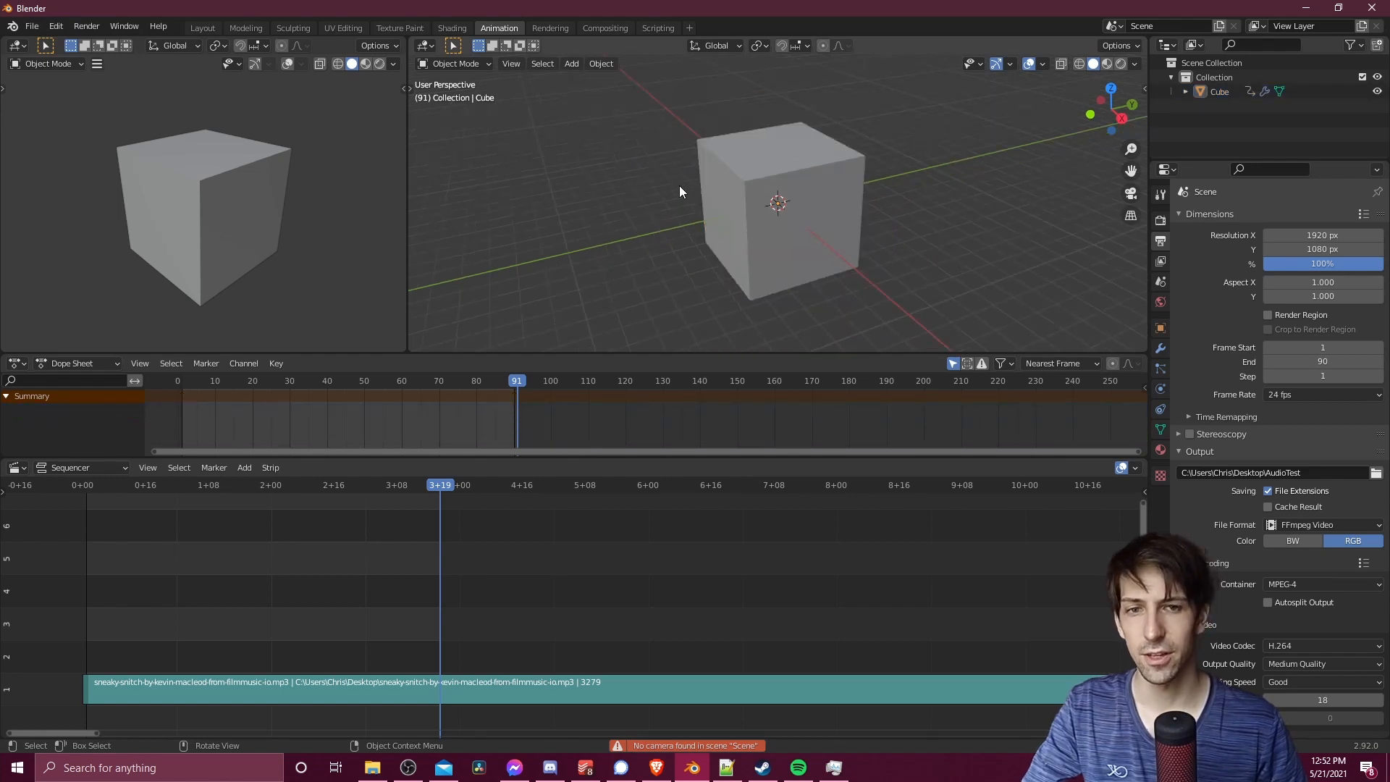
pyautogui.scroll(-2, 678, 187)
pyautogui.moveTo(601, 215); pyautogui.dragTo(652, 189, button='middle')
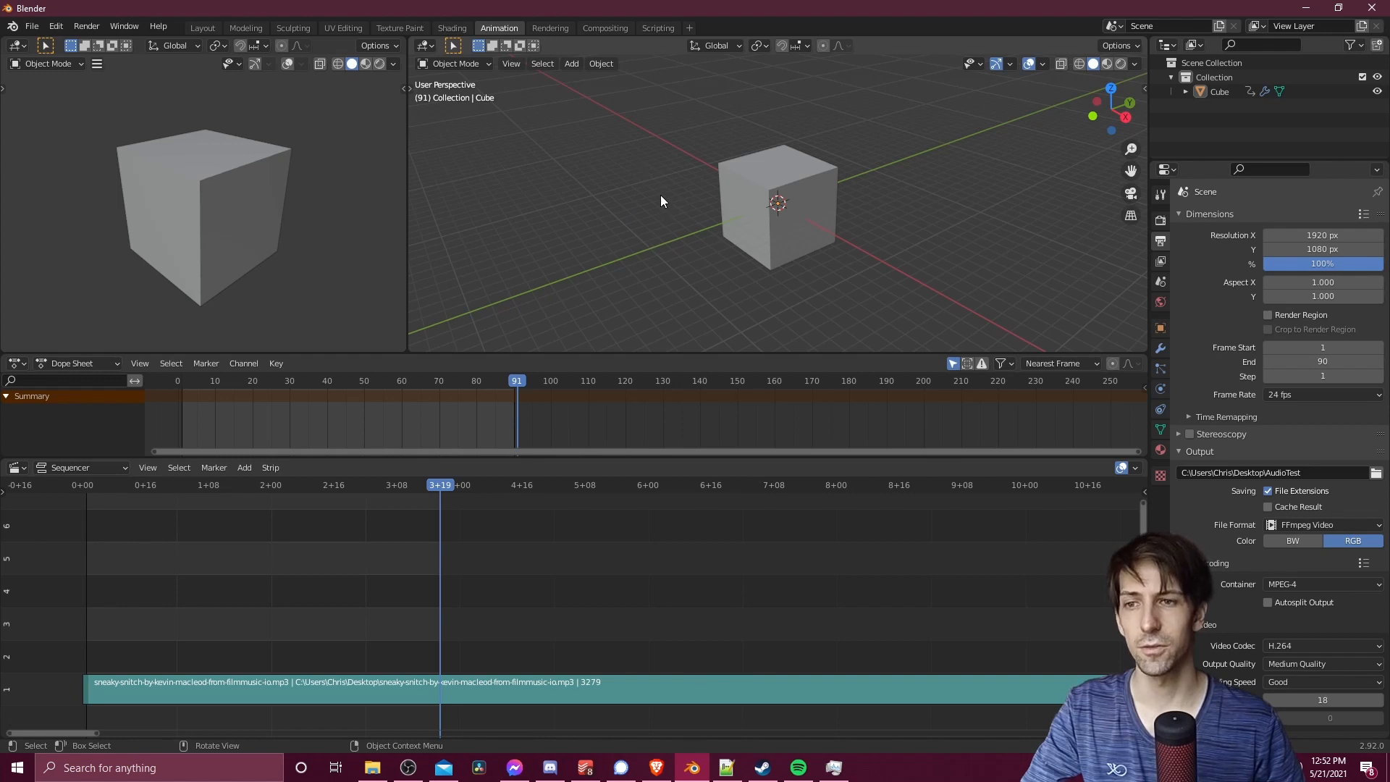
pyautogui.hotkey('shift', 'a')
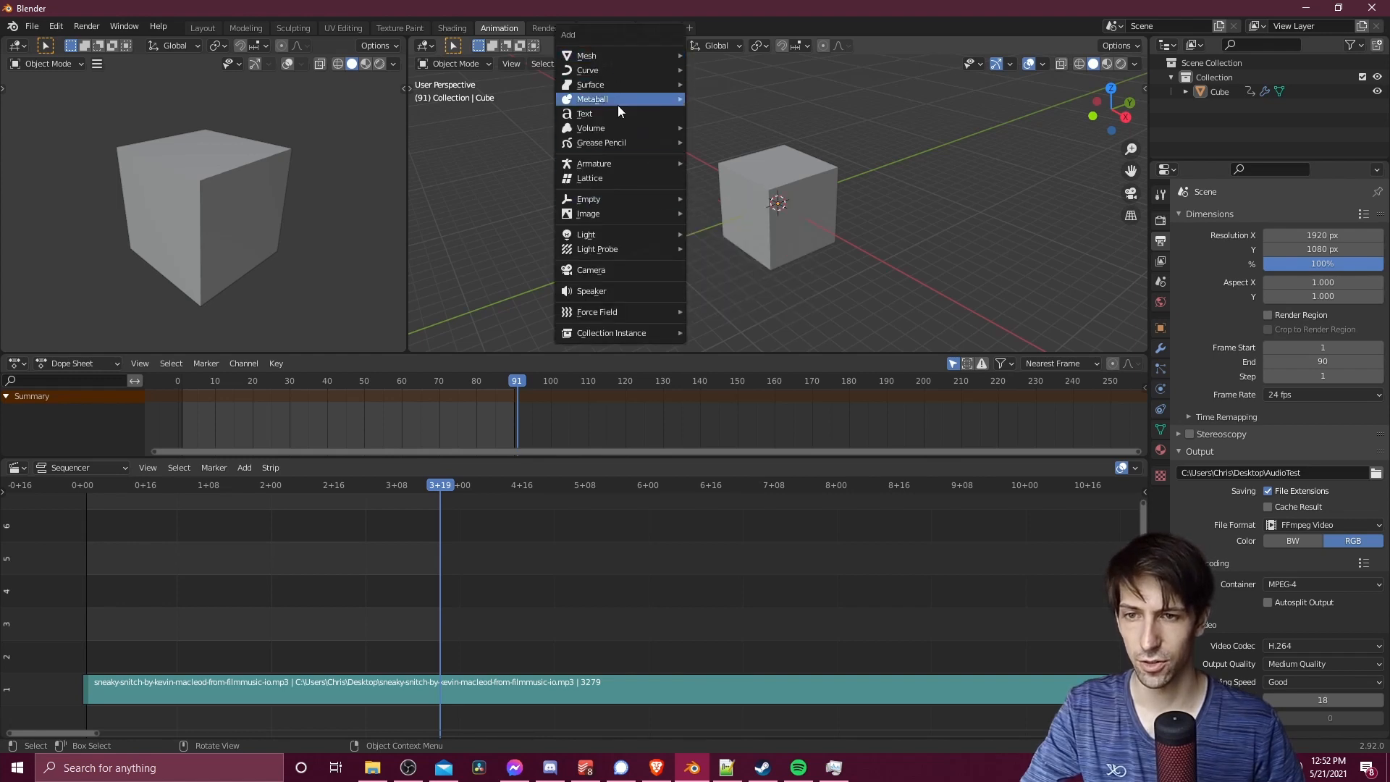
pyautogui.click(609, 272)
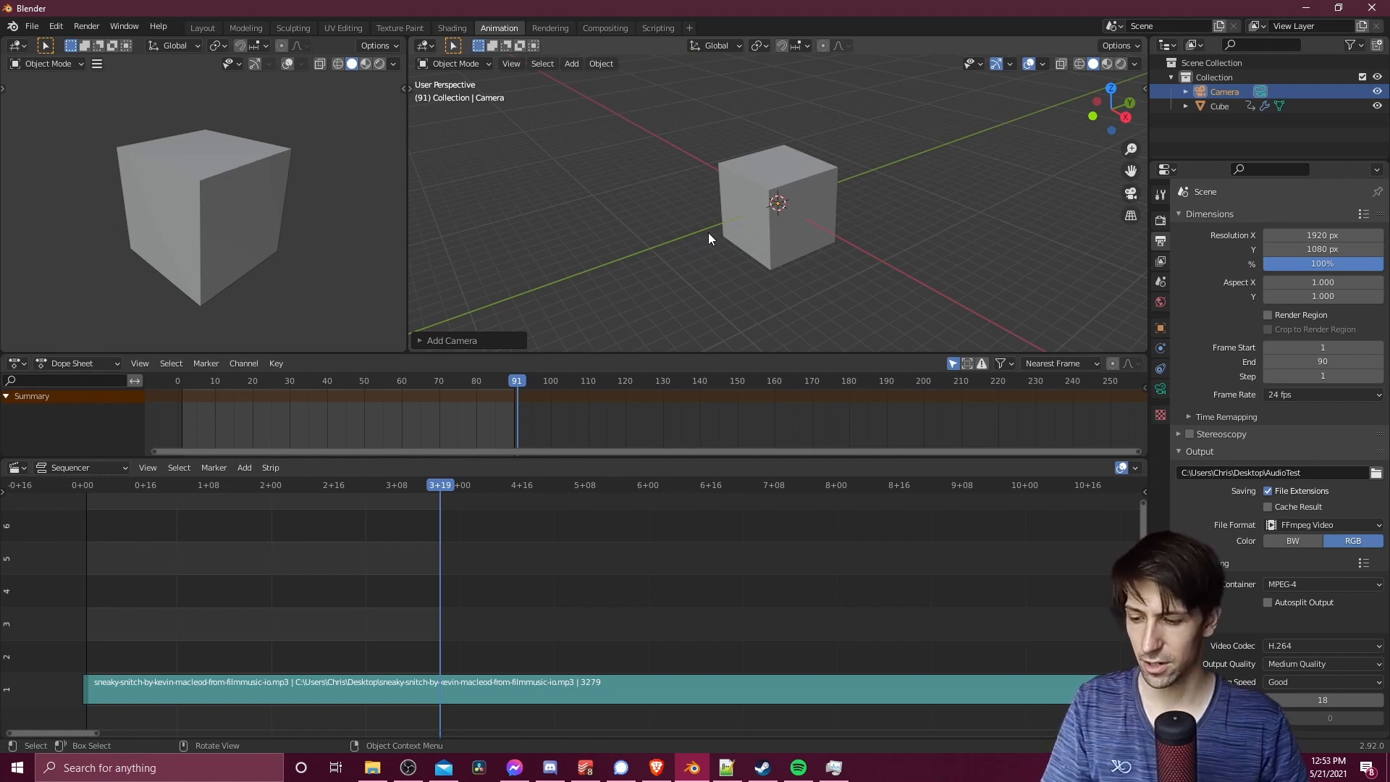
pyautogui.press('ctrl+alt+KP_0')
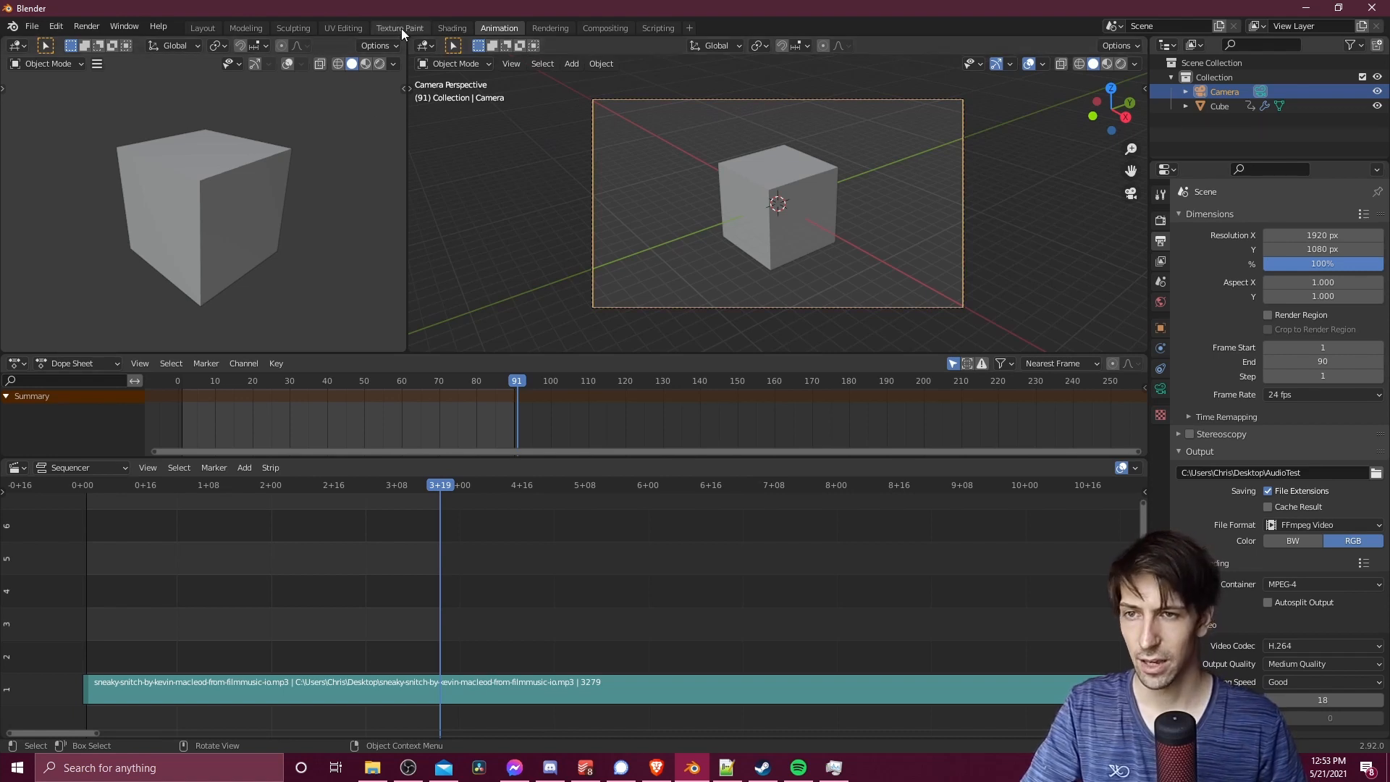
# - Place the playhead at frame 1 and preview the scaling animation through the camera
pyautogui.click(180, 381)
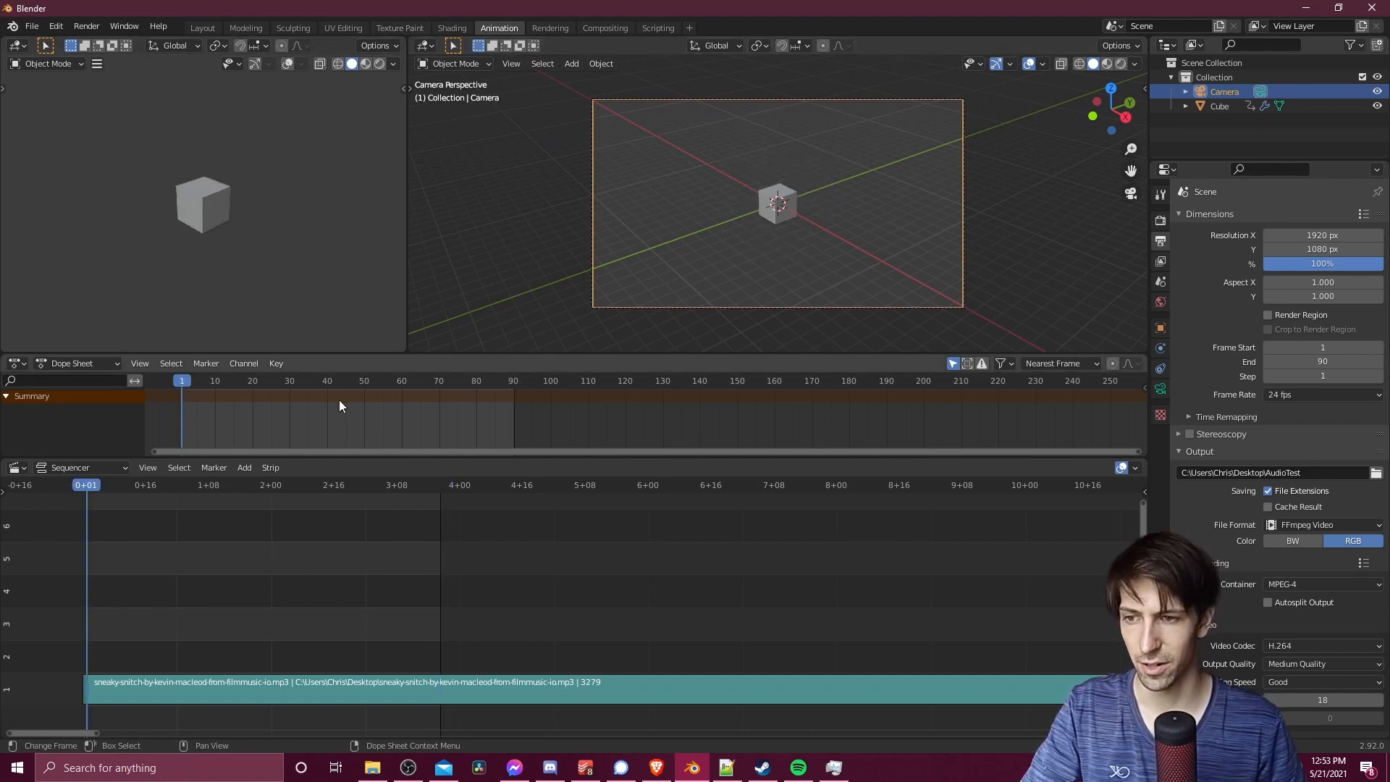
pyautogui.press('space')
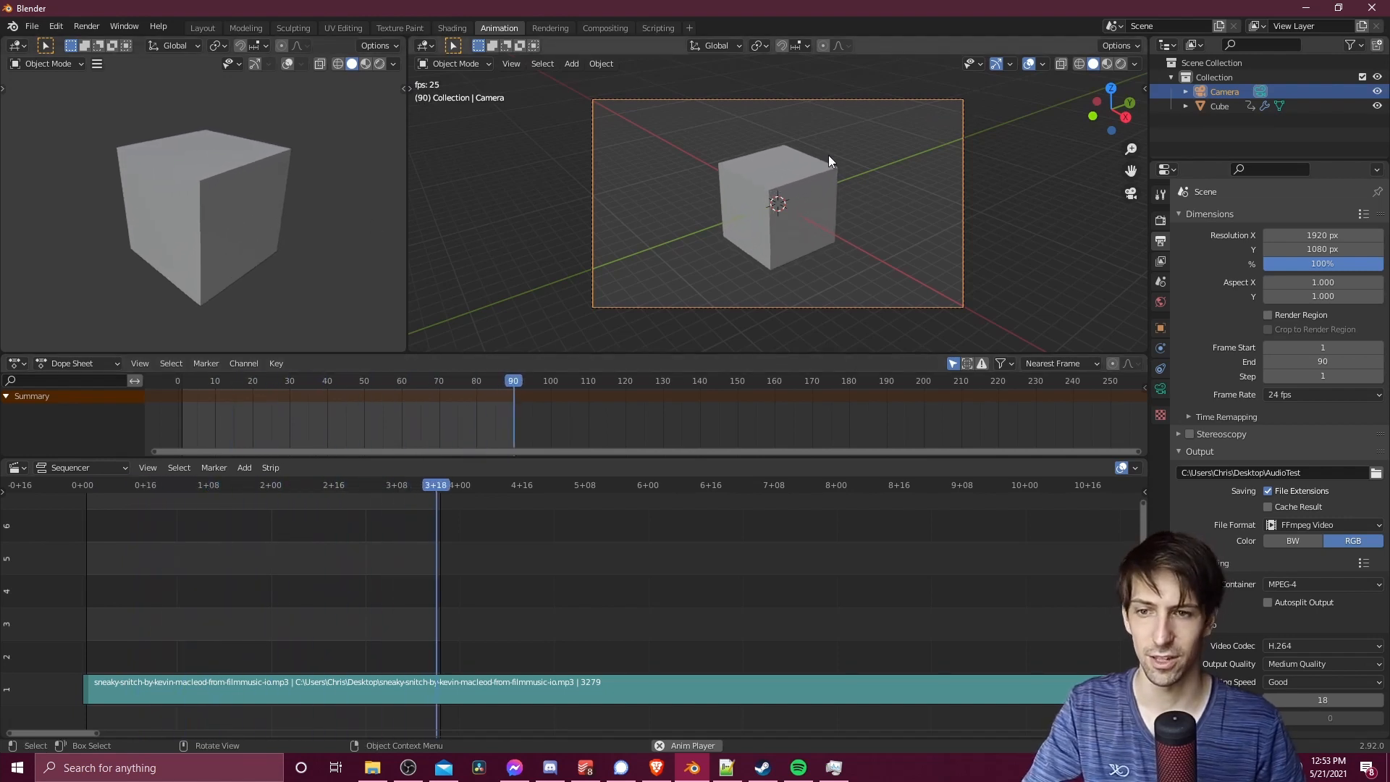
pyautogui.press('Escape')
# - Add a Sun light to the scene and move it up along the Z axis above the cube
pyautogui.click(671, 195)
pyautogui.hotkey('shift', 'a')
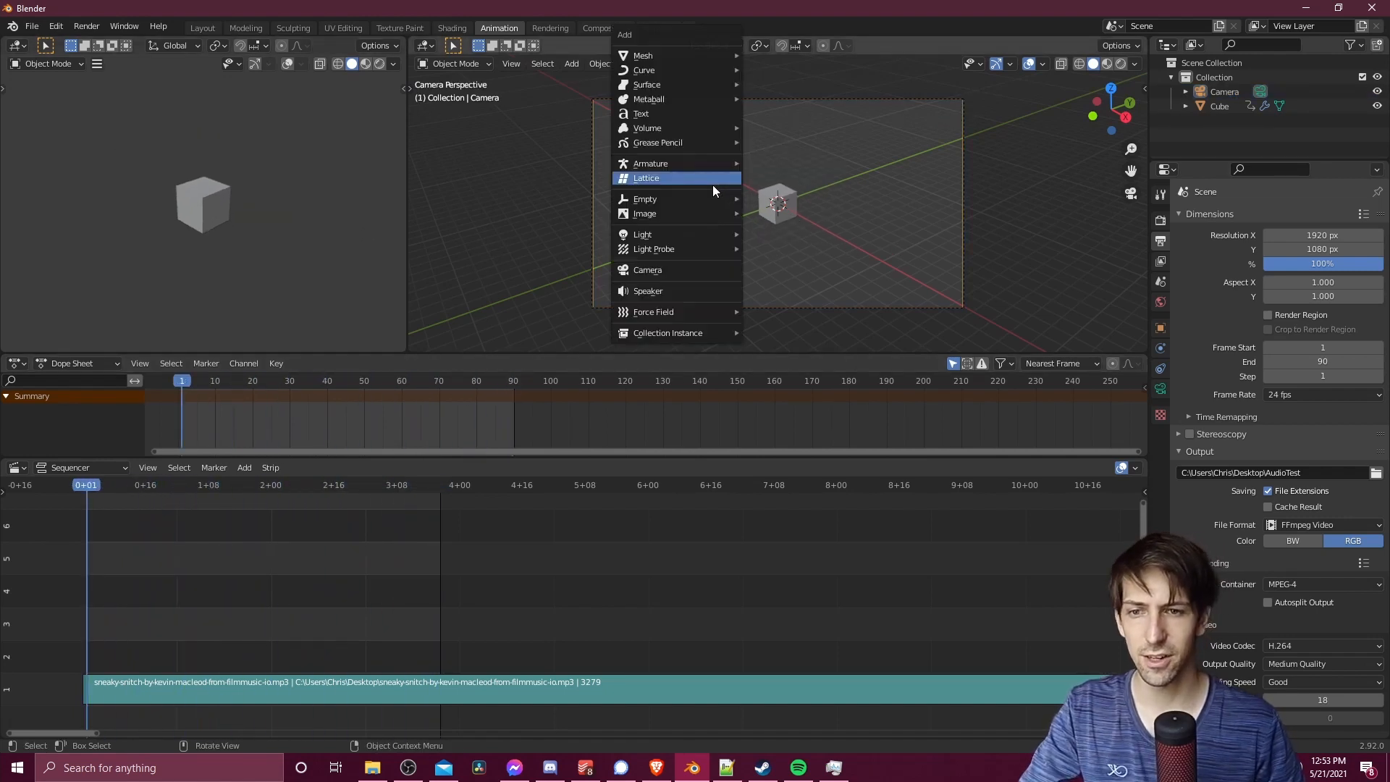
pyautogui.moveTo(676, 236)
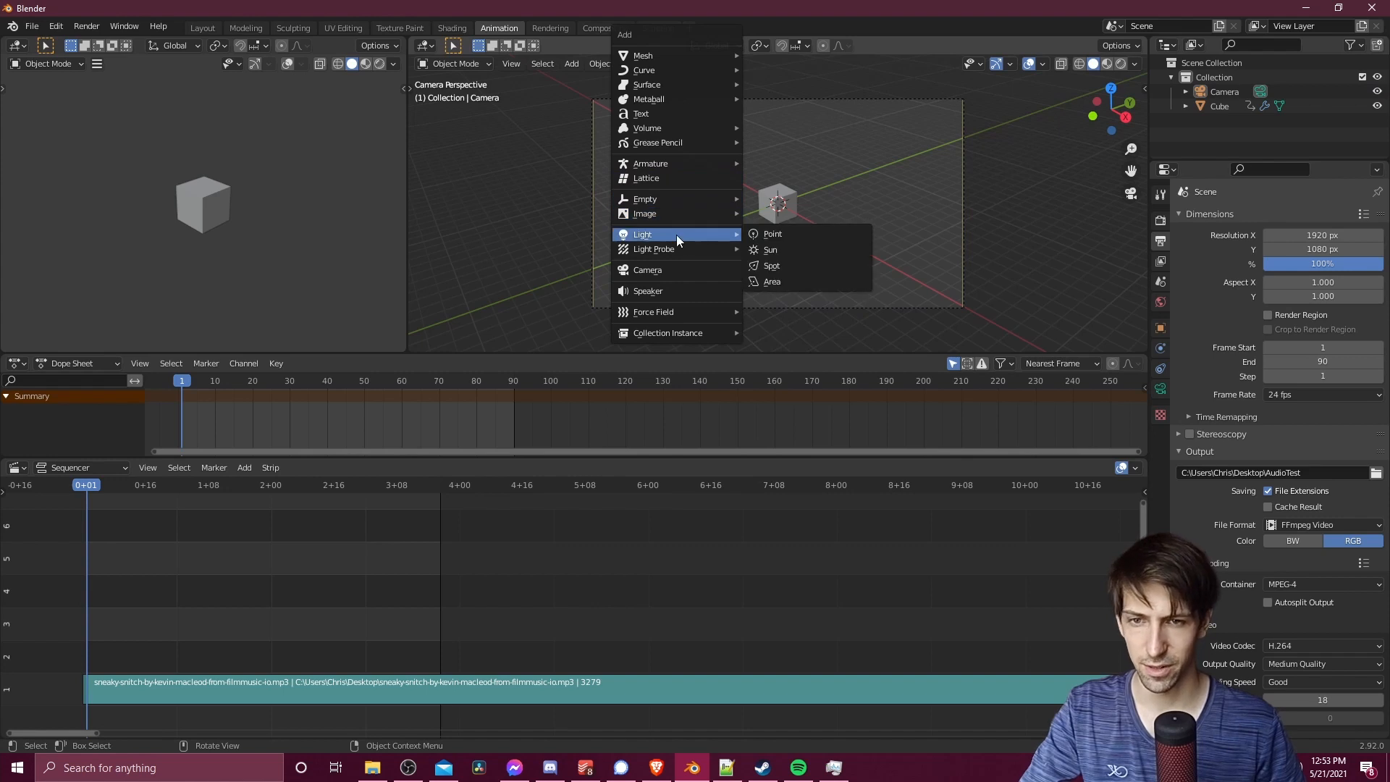
pyautogui.click(782, 249)
pyautogui.press('g')
pyautogui.press('z')
pyautogui.click(765, 136)
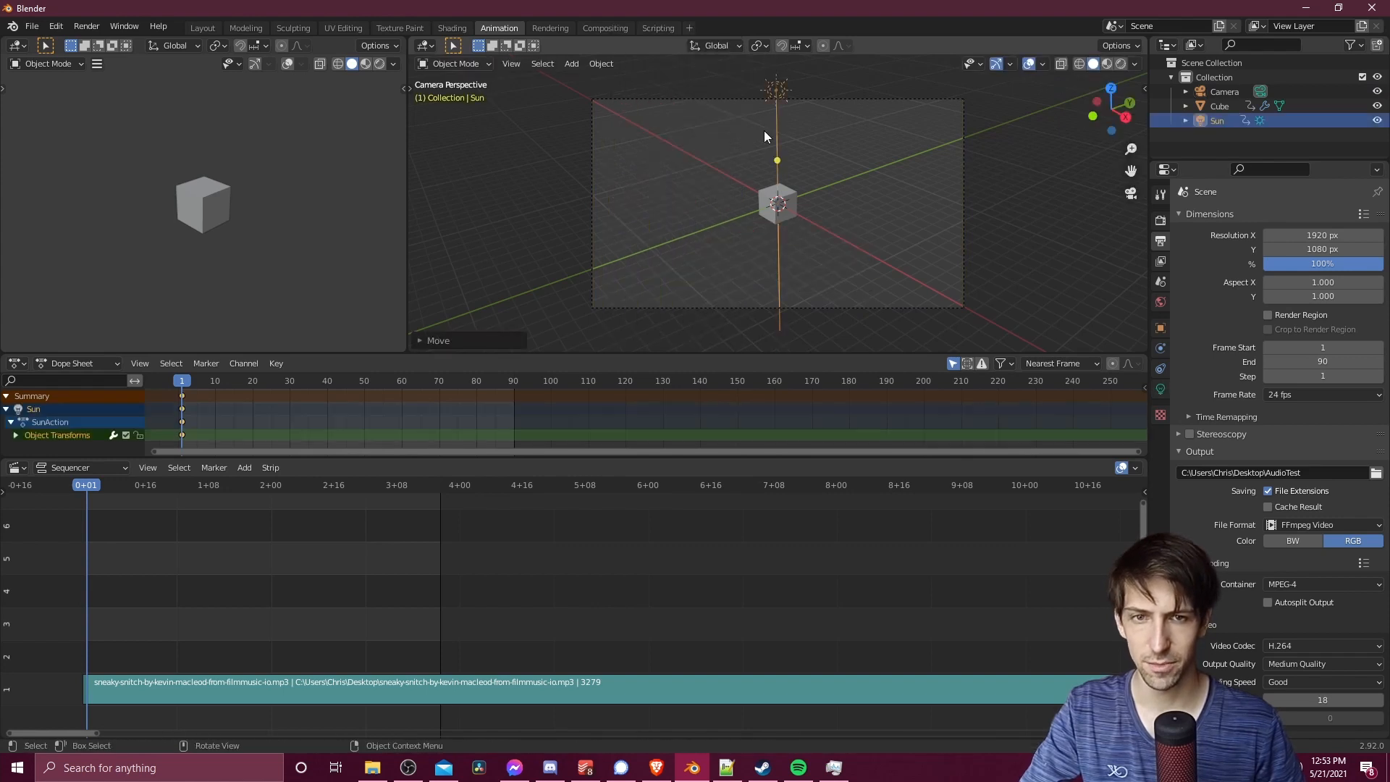
# - Switch the viewport to rendered shading, tilt the sun light diagonally across the cube, and shift it slightly sideways
pyautogui.click(1120, 63)
pyautogui.press('r')
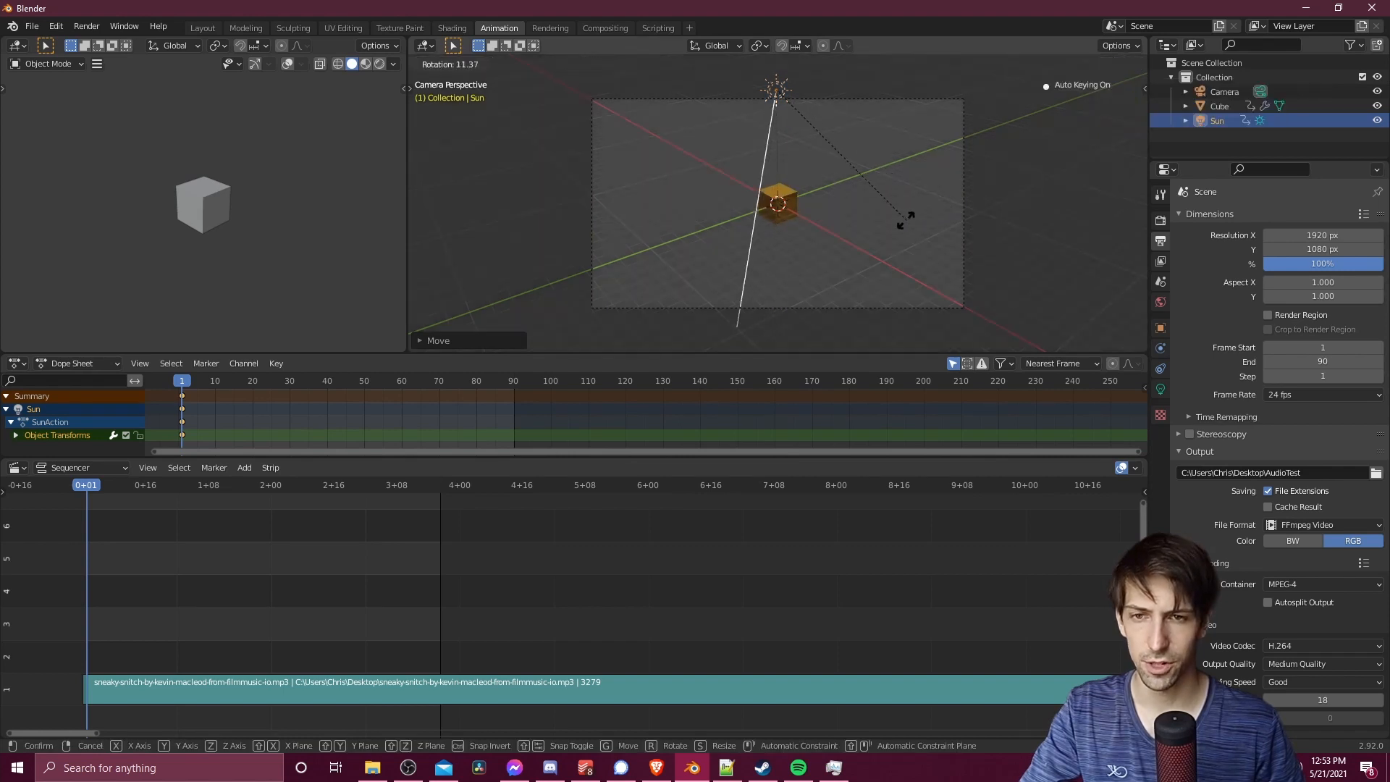
pyautogui.click(800, 225)
pyautogui.press('g')
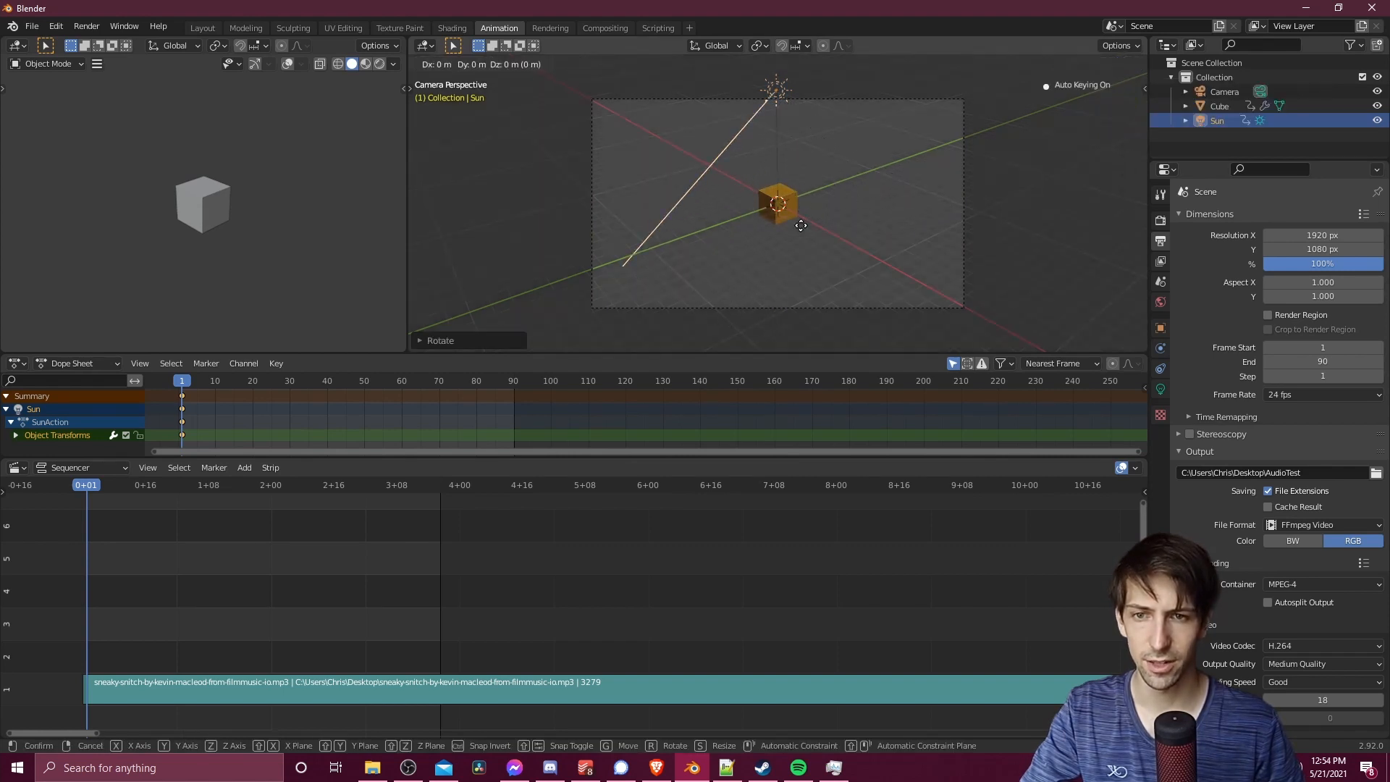
pyautogui.click(838, 224)
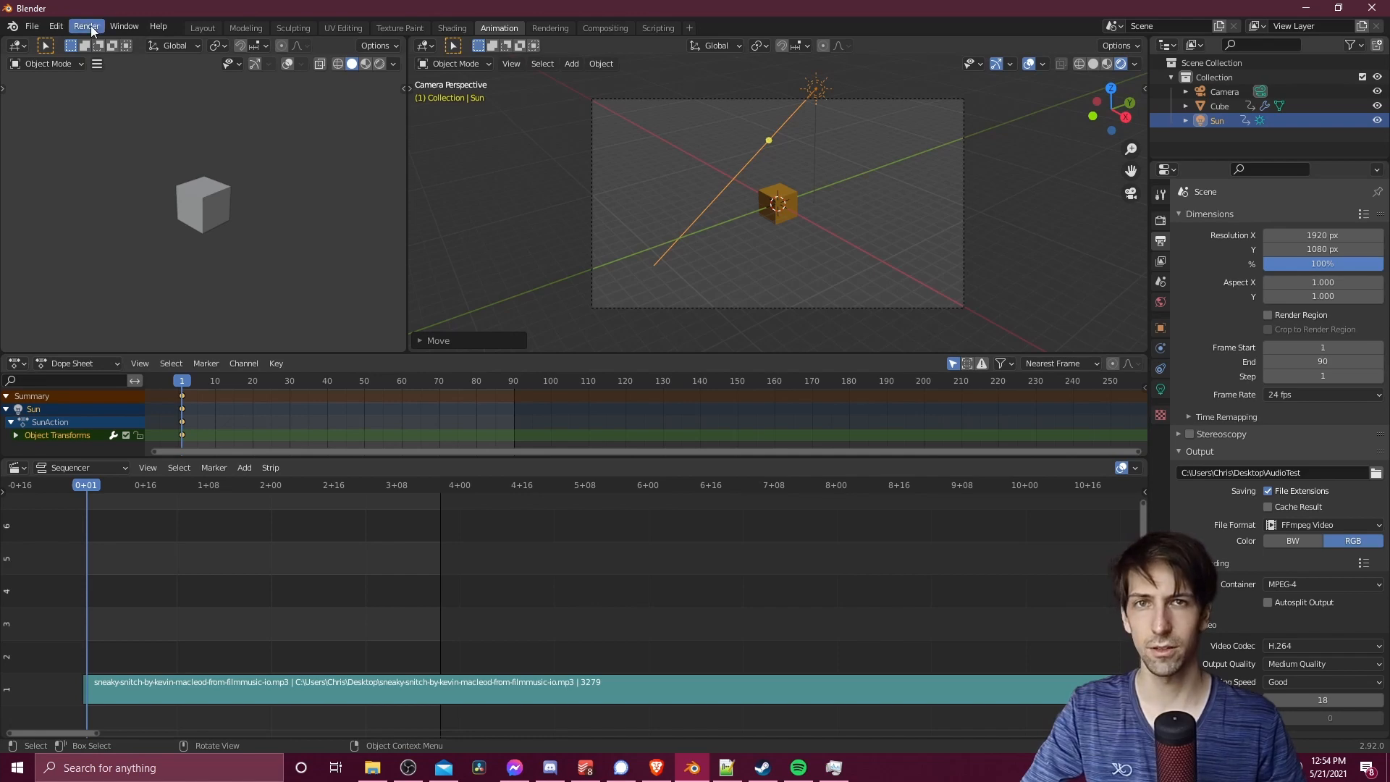
# - Render the full animation and open the resulting AudioTest0001-0090 video from the desktop for playback
pyautogui.click(90, 28)
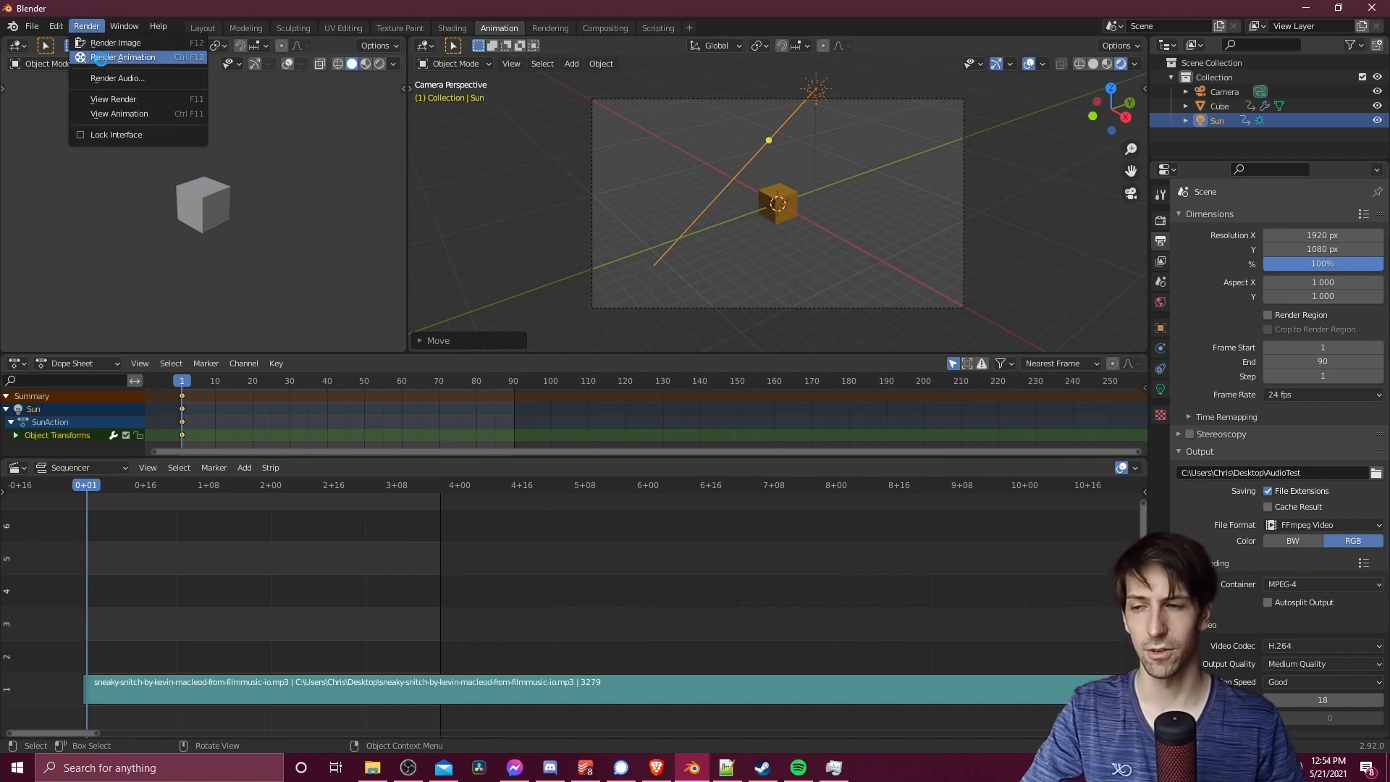
pyautogui.click(103, 62)
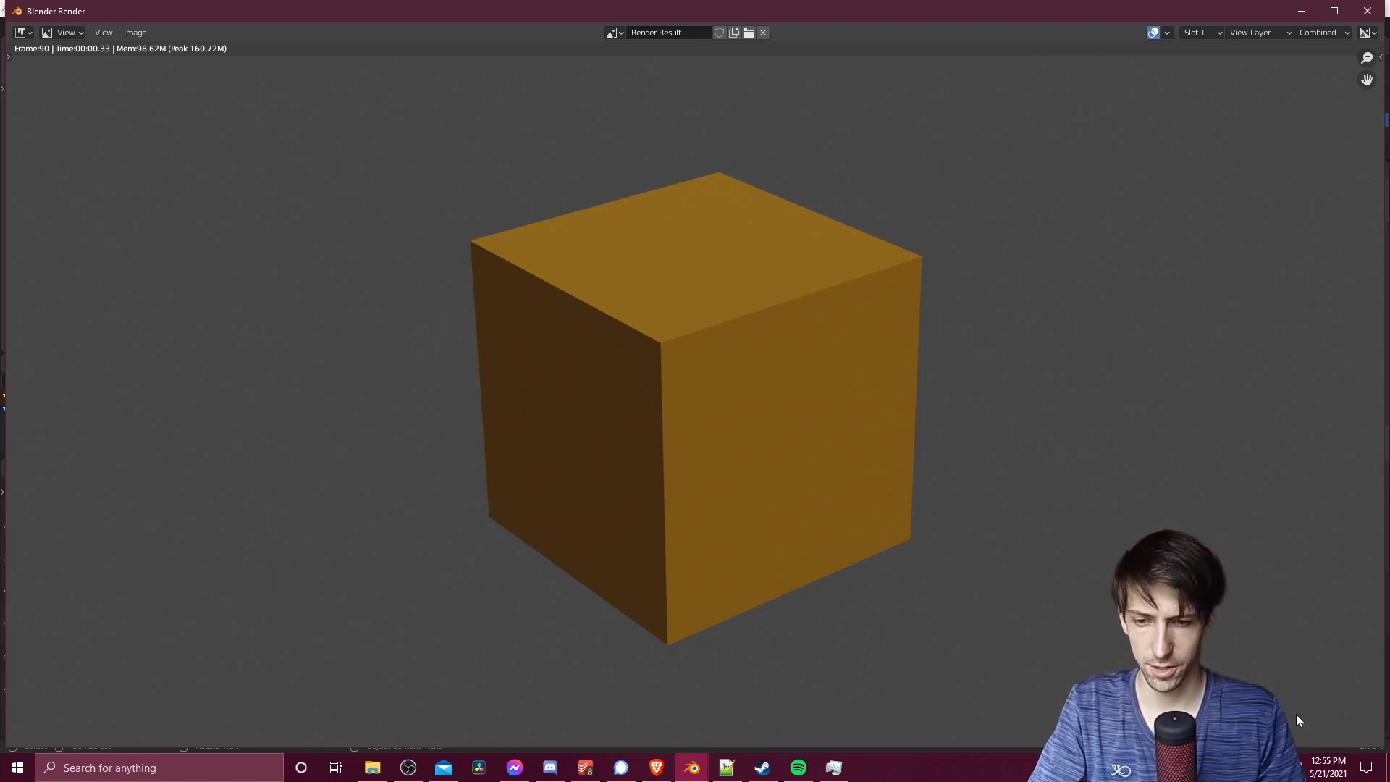
pyautogui.click(1388, 768)
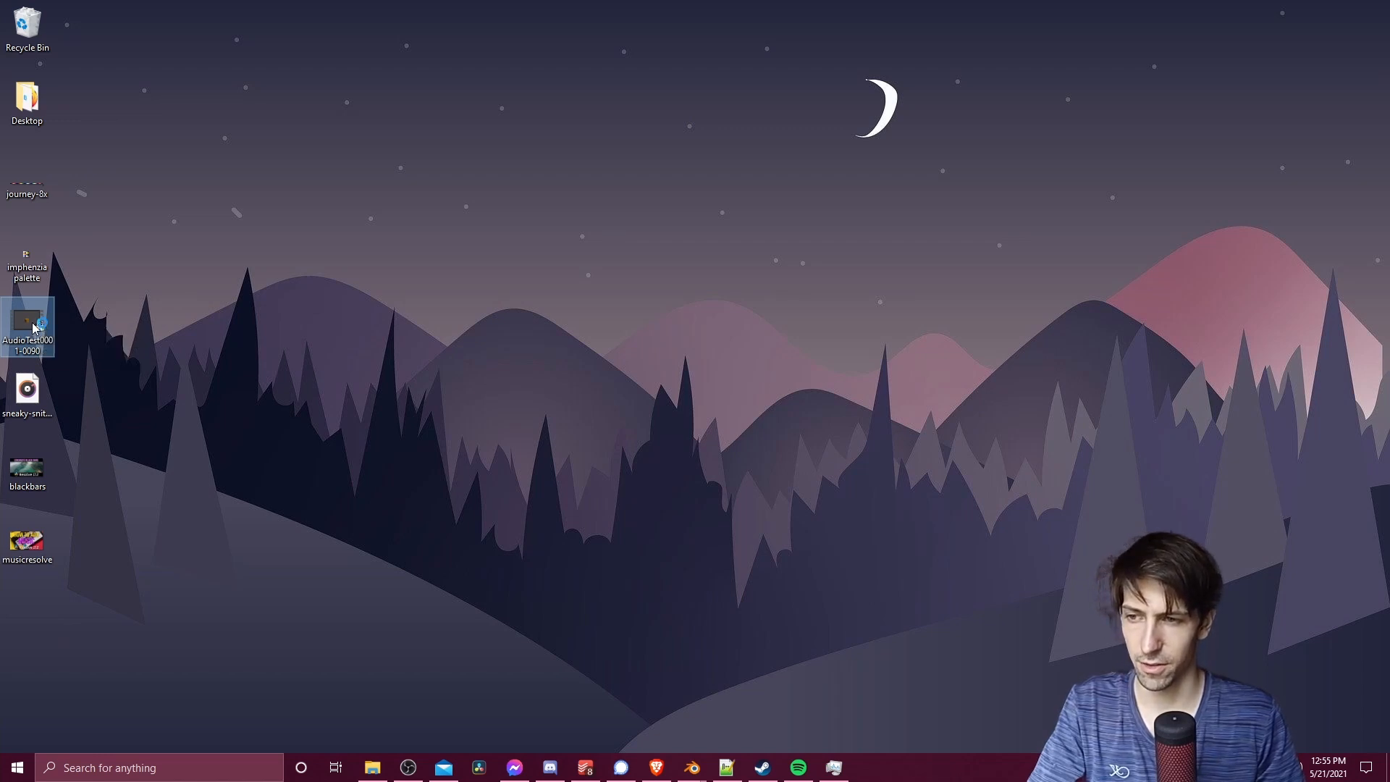
pyautogui.doubleClick(32, 327)
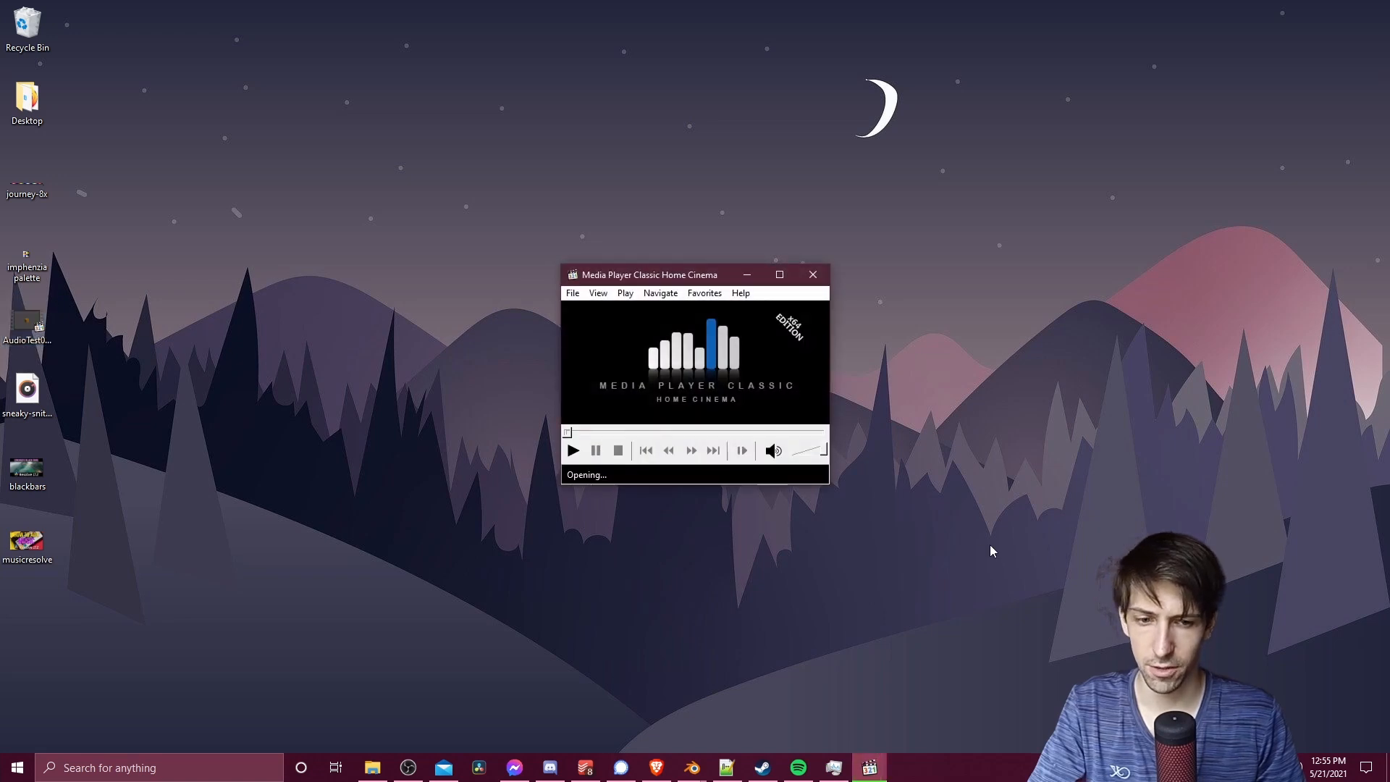